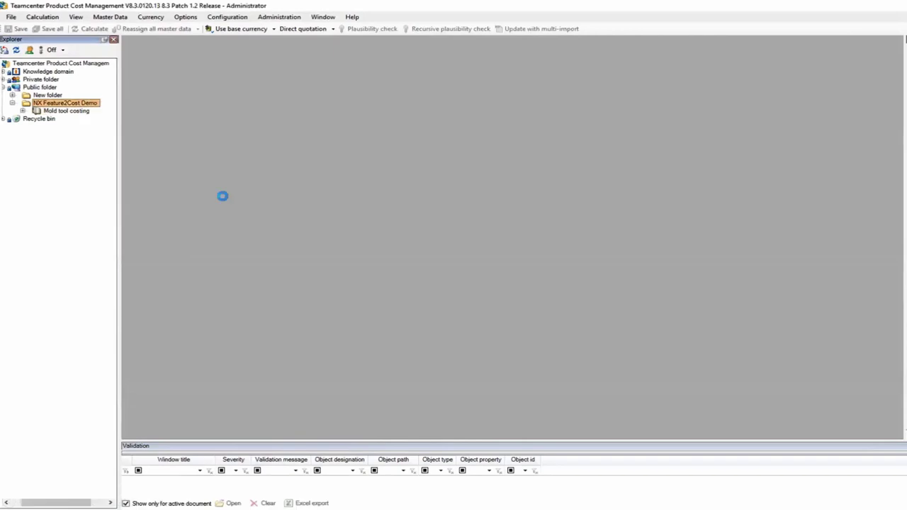
Name the new project in the NX Feature2Cost Demo folder Quadcopter_too_cost
{"action": "type", "text": "Quadcopter_too_"}
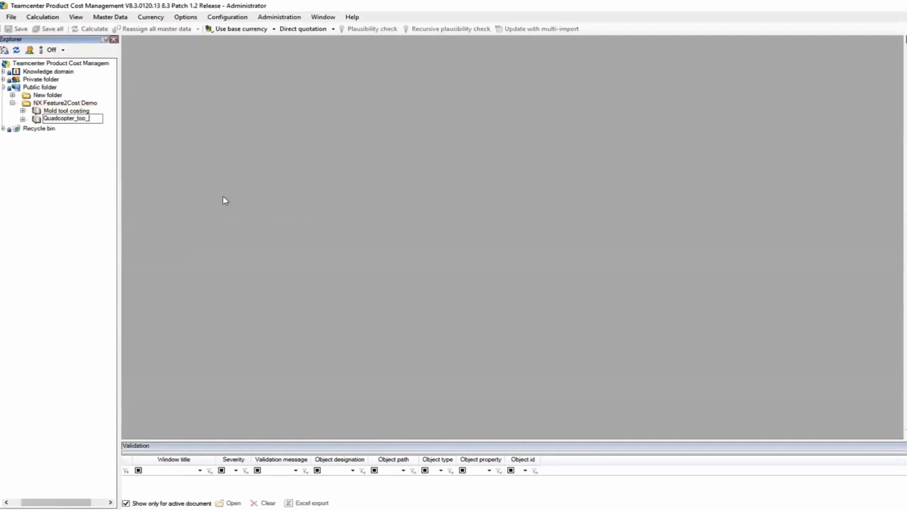
{"action": "type", "text": "cost"}
{"action": "key", "text": "Return"}
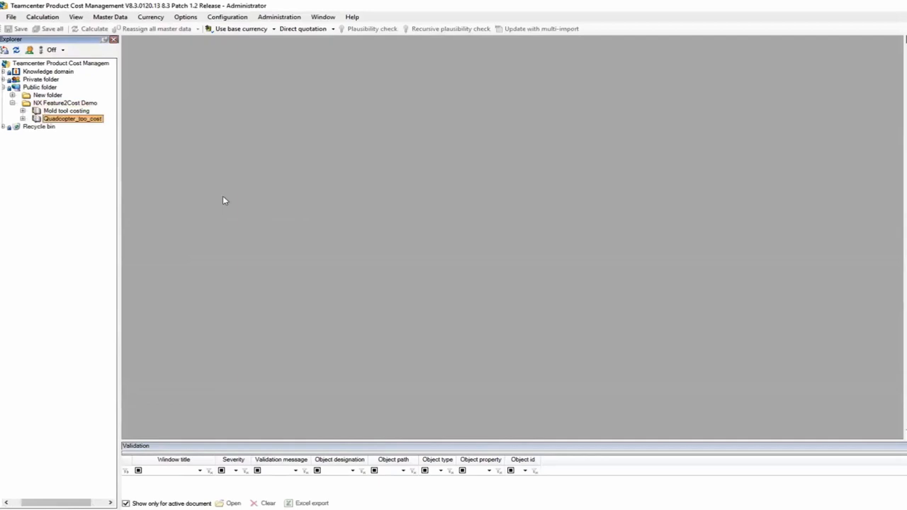
Create a standard injection molding tool named Quadcopter_tool_costing in the Quadcopter_too_cost project, using a parametric new-tool calculation with new geometry
{"action": "right_click", "coordinate": [89, 120]}
{"action": "mouse_move", "coordinate": [148, 262]}
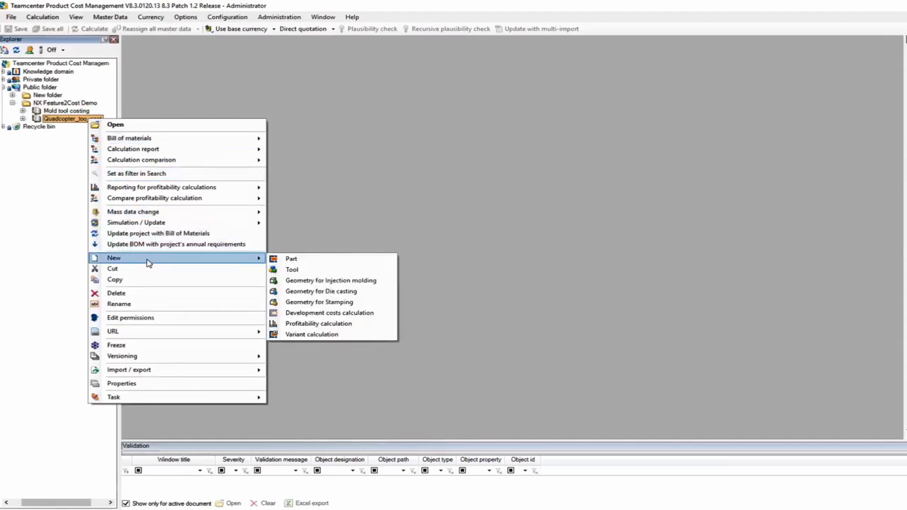
{"action": "left_click", "coordinate": [296, 271]}
{"action": "double_click", "coordinate": [571, 207]}
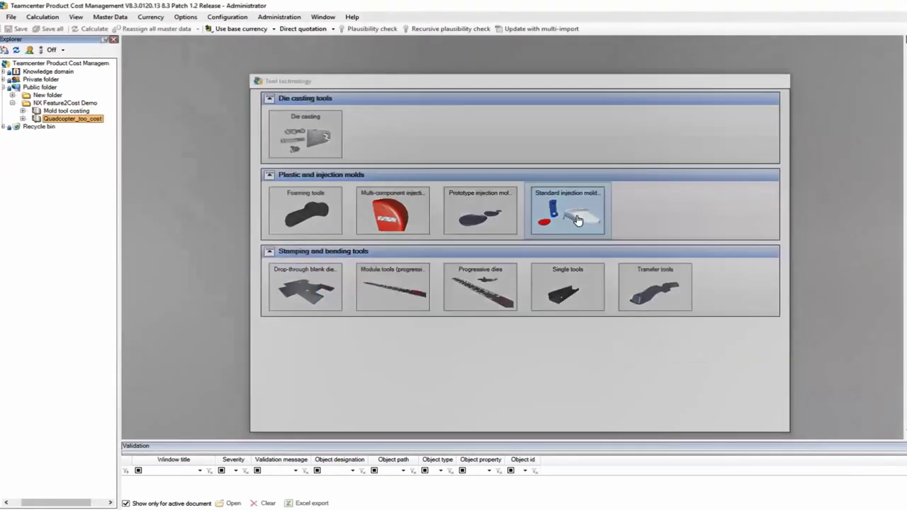
{"action": "type", "text": "Q"}
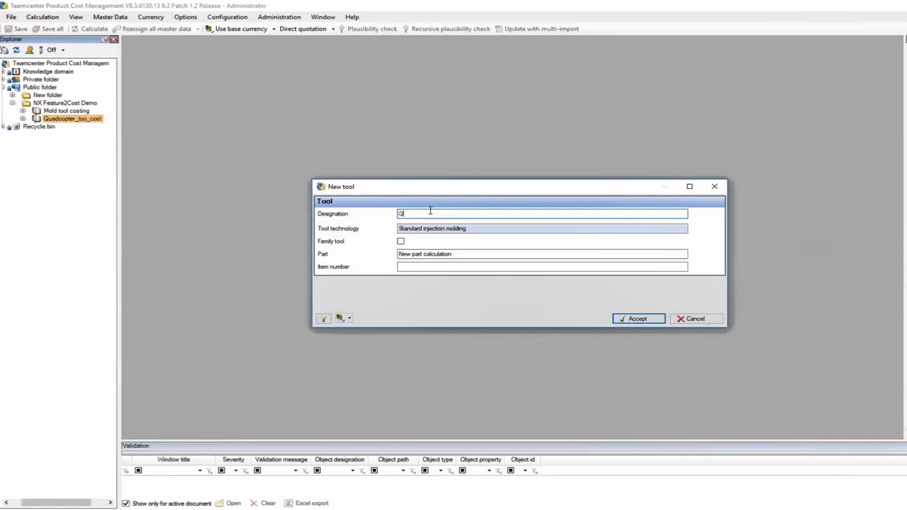
{"action": "type", "text": "uadcopter_tool_costing"}
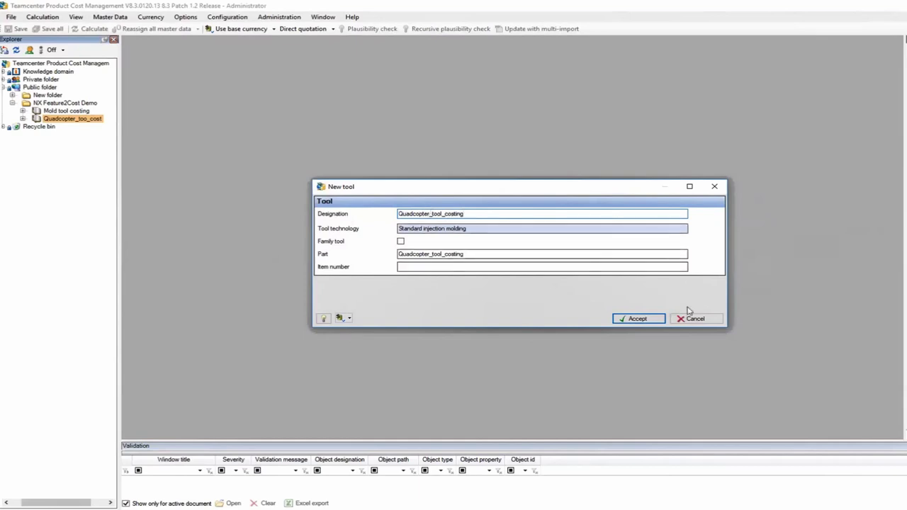
{"action": "left_click", "coordinate": [637, 319]}
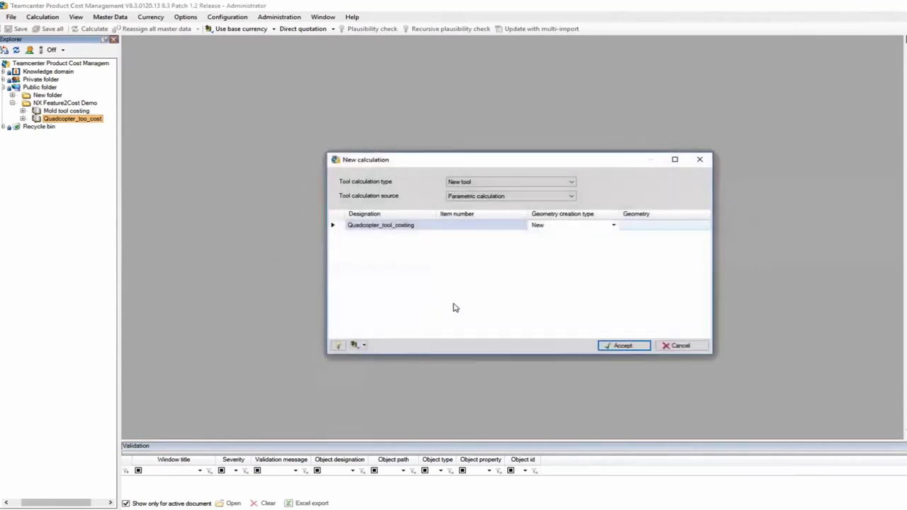
{"action": "left_click", "coordinate": [613, 346]}
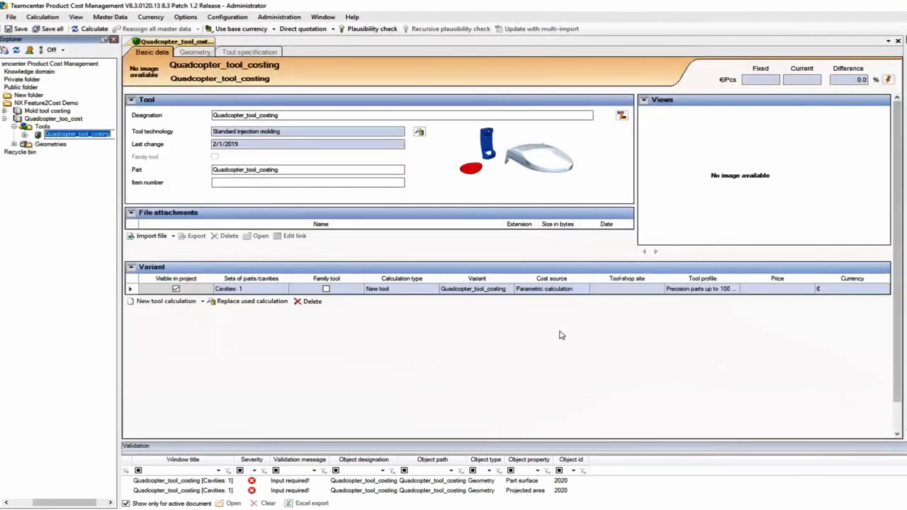
Link the 3D file Tool_costing_quadcopter.prt to the tool's geometry
{"action": "left_click", "coordinate": [196, 53]}
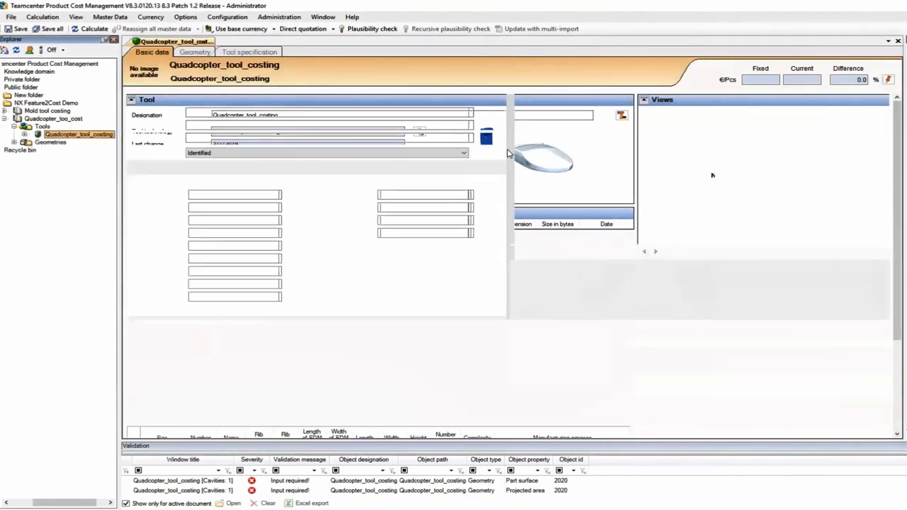
{"action": "left_click", "coordinate": [496, 126]}
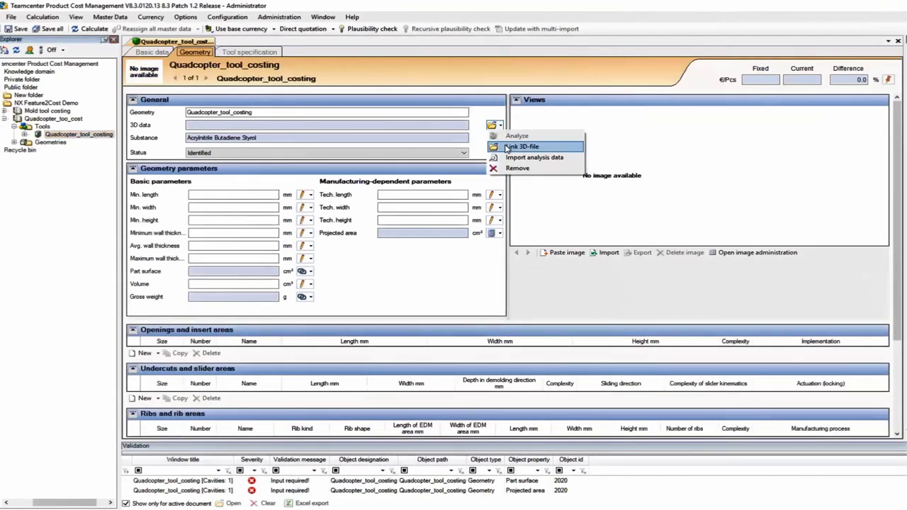
{"action": "left_click", "coordinate": [516, 144]}
{"action": "left_click", "coordinate": [284, 282]}
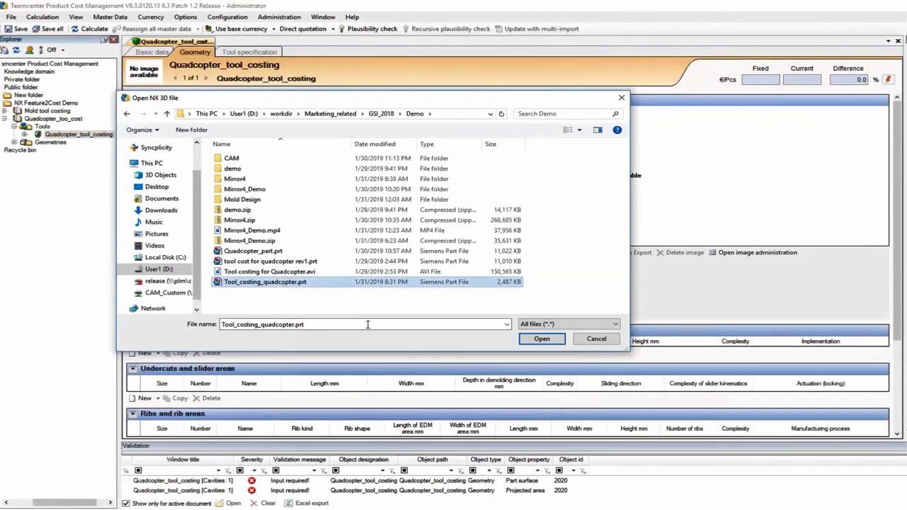
{"action": "left_click", "coordinate": [541, 339]}
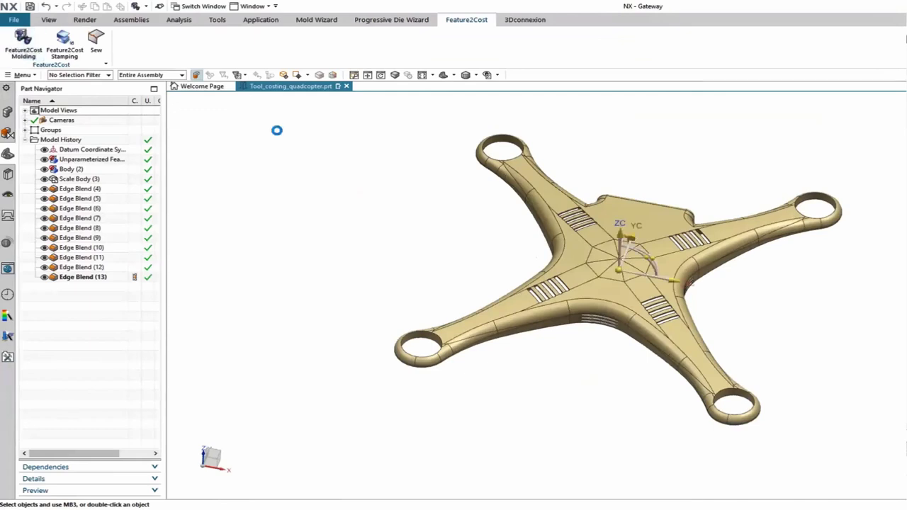
Rotate the quadcopter body's mold orientation 180° about the XC-axis and run the mold feature analysis
{"action": "middle_click_drag", "start_coordinate": [514, 281], "coordinate": [580, 298]}
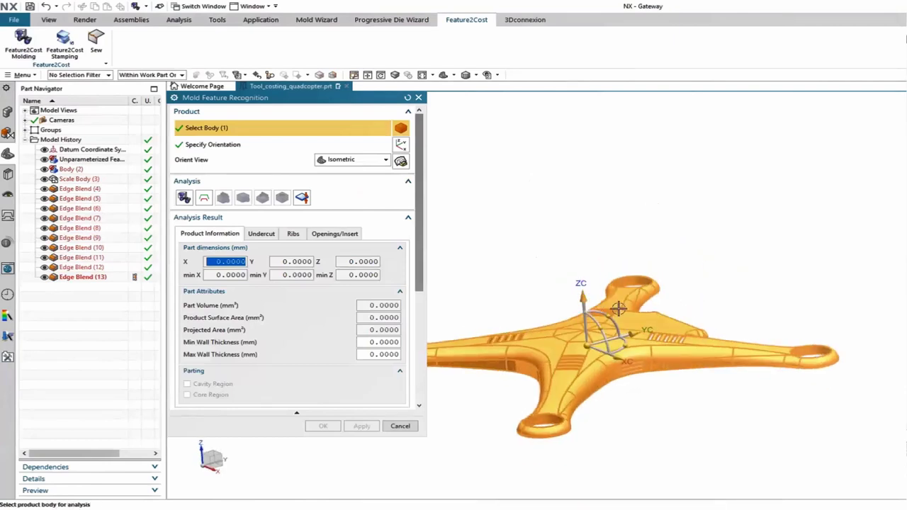
{"action": "left_click", "coordinate": [610, 313]}
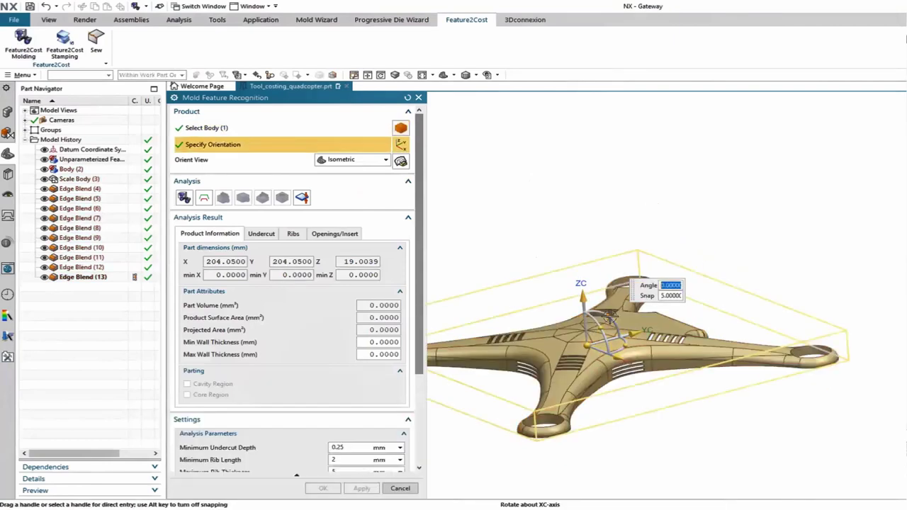
{"action": "type", "text": "180"}
{"action": "key", "text": "Return"}
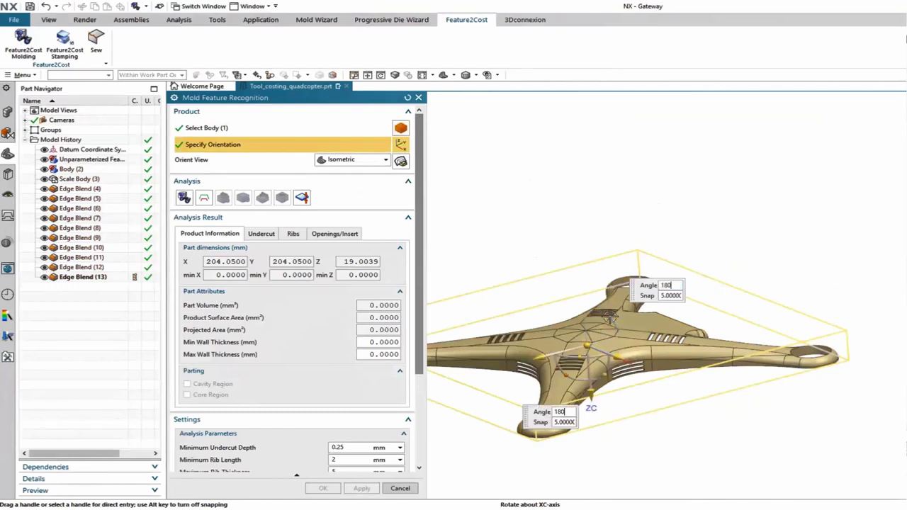
{"action": "middle_click_drag", "start_coordinate": [658, 413], "coordinate": [711, 447]}
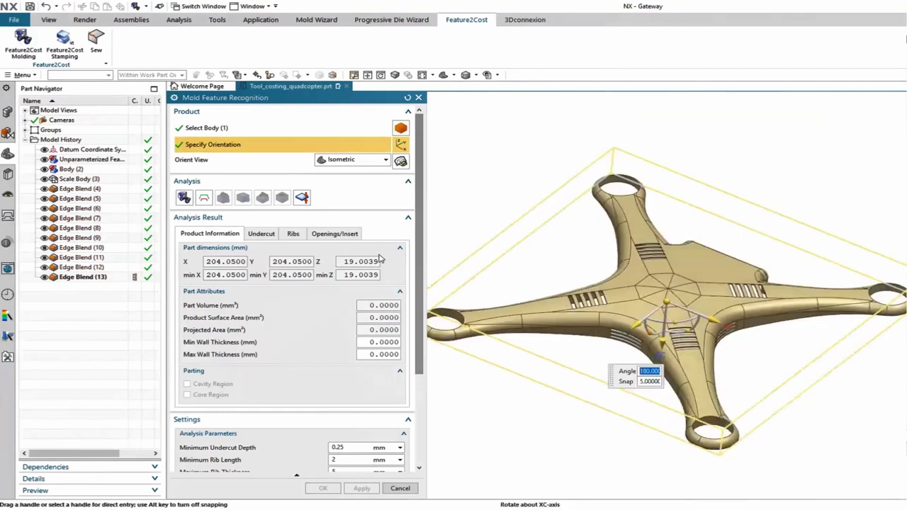
{"action": "left_click", "coordinate": [184, 198]}
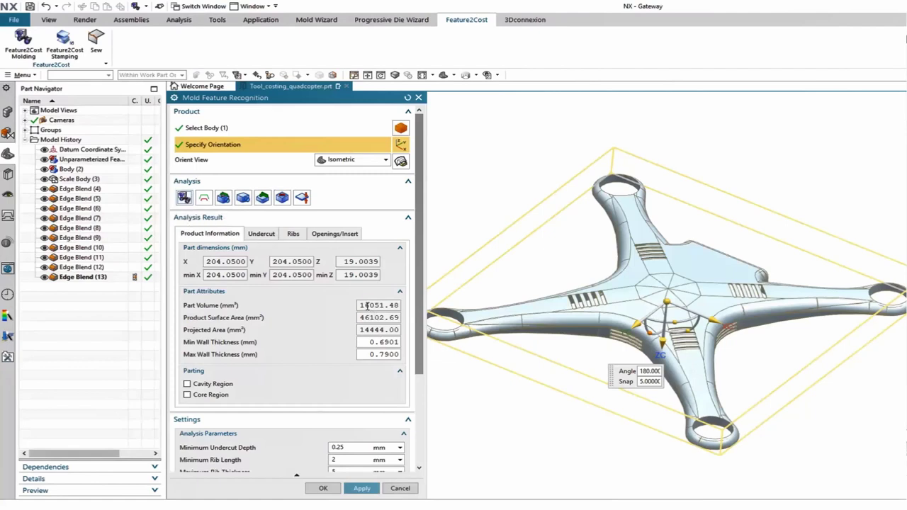
Examine the recognized undercuts on the quadcopter, highlighting all of them together and then individual ones on the side slots
{"action": "left_click", "coordinate": [261, 234]}
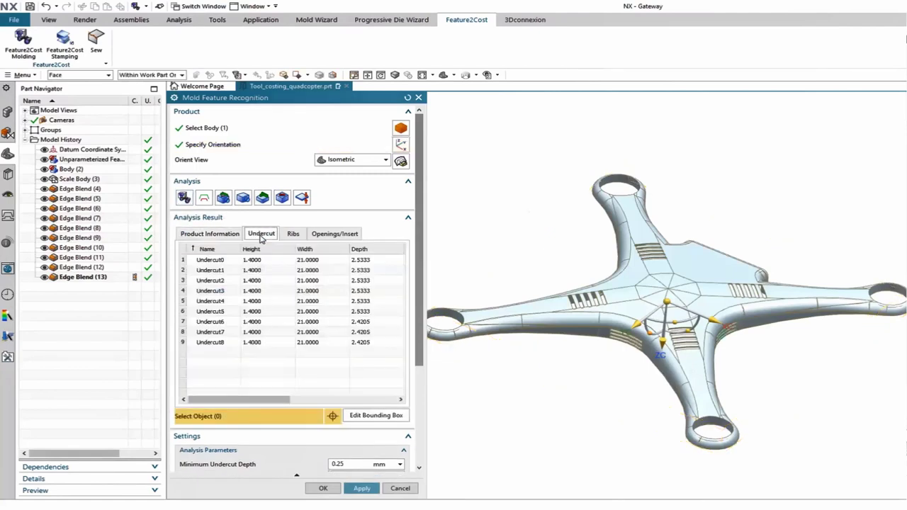
{"action": "left_click", "coordinate": [189, 250]}
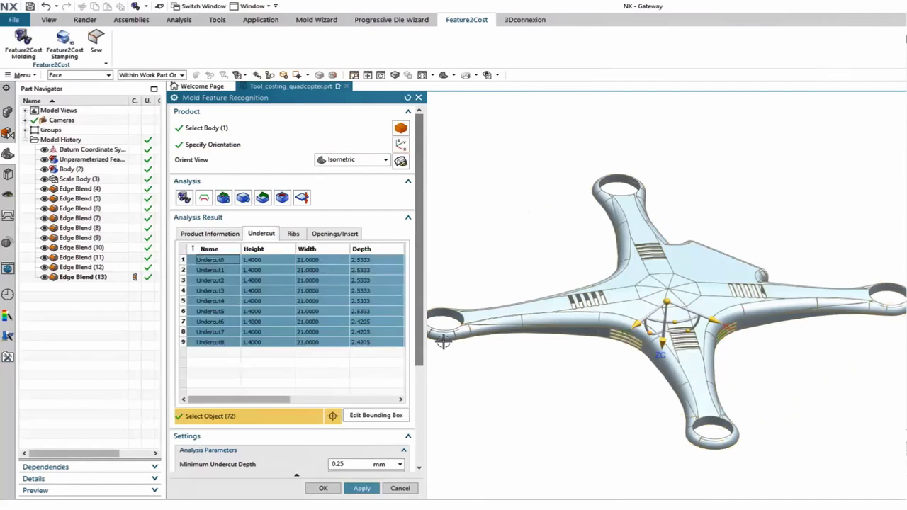
{"action": "middle_click_drag", "start_coordinate": [562, 338], "coordinate": [565, 312], "text": "shift"}
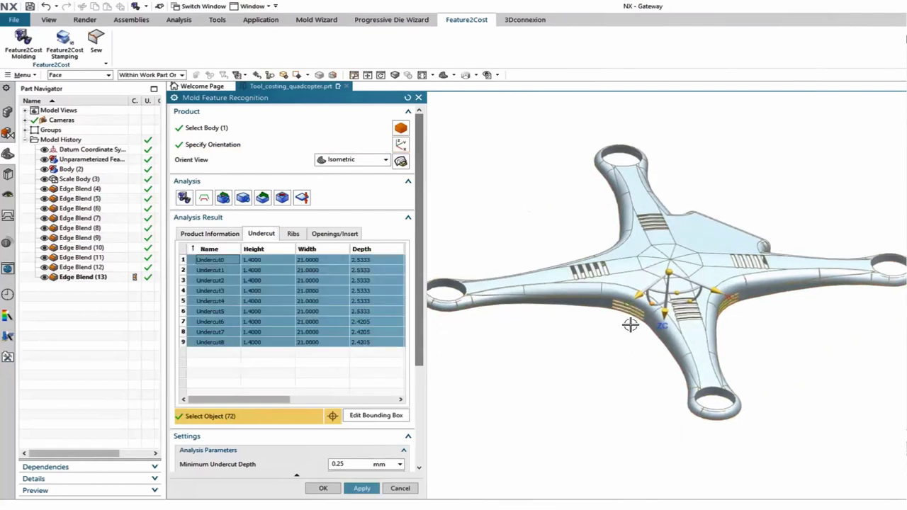
{"action": "scroll", "coordinate": [630, 325], "scroll_direction": "up", "scroll_amount": 6}
{"action": "middle_click_drag", "start_coordinate": [634, 317], "coordinate": [610, 317]}
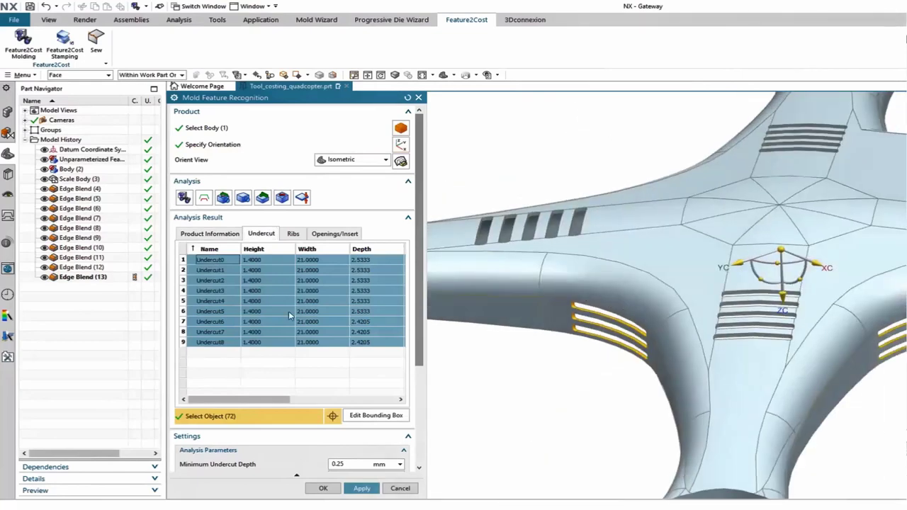
{"action": "left_click", "coordinate": [214, 271]}
{"action": "left_click", "coordinate": [214, 281]}
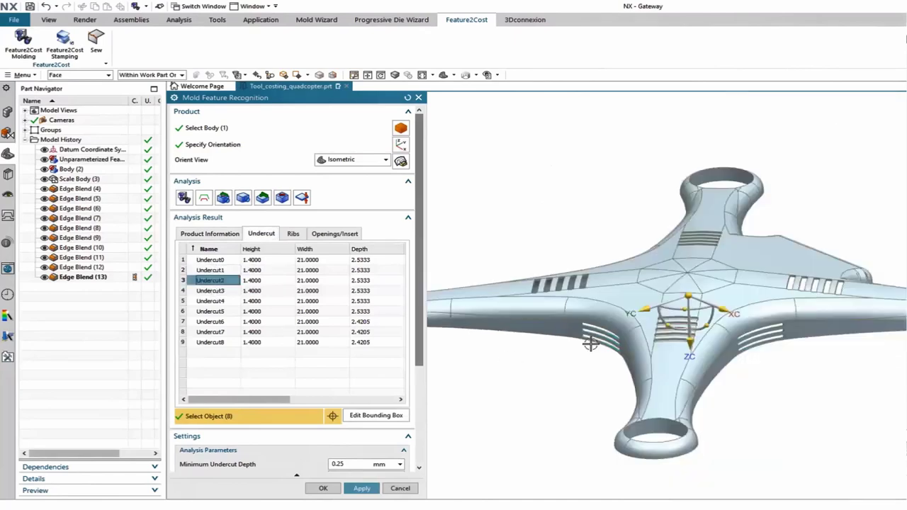
{"action": "left_click", "coordinate": [222, 343]}
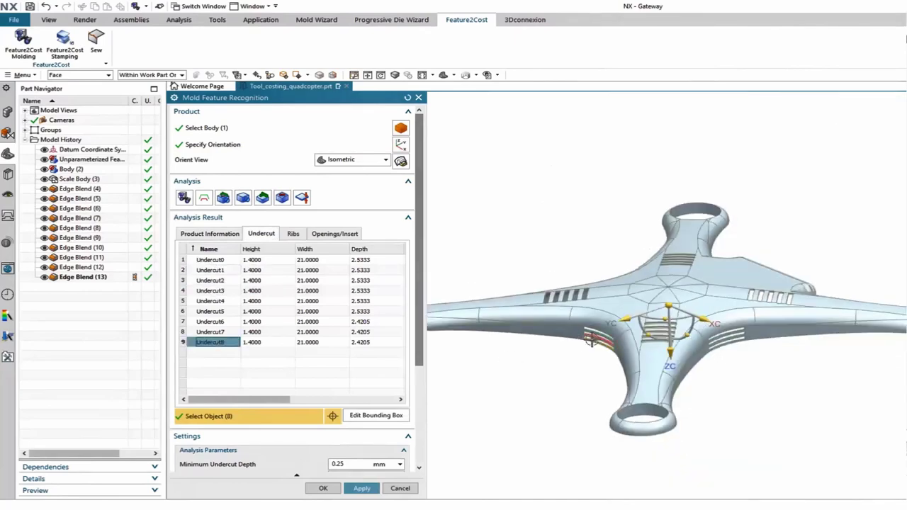
{"action": "left_click", "coordinate": [213, 331], "text": "ctrl"}
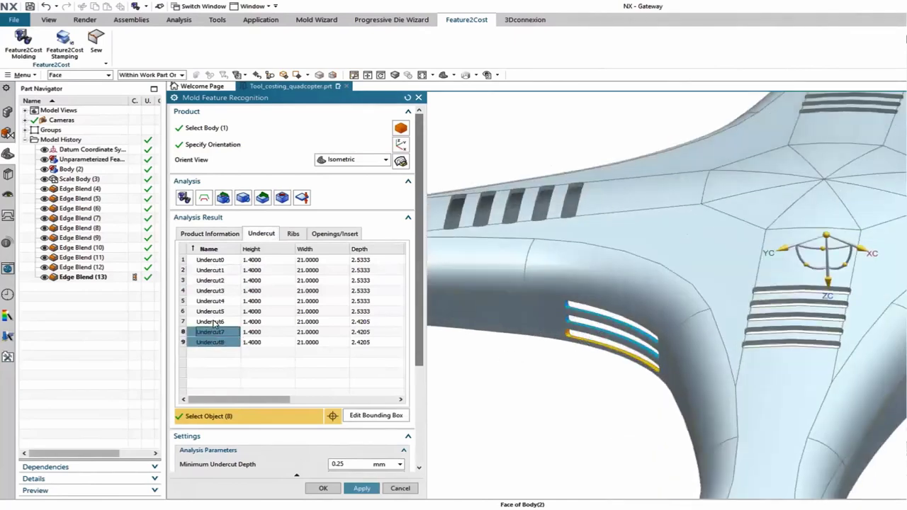
{"action": "left_click", "coordinate": [214, 322]}
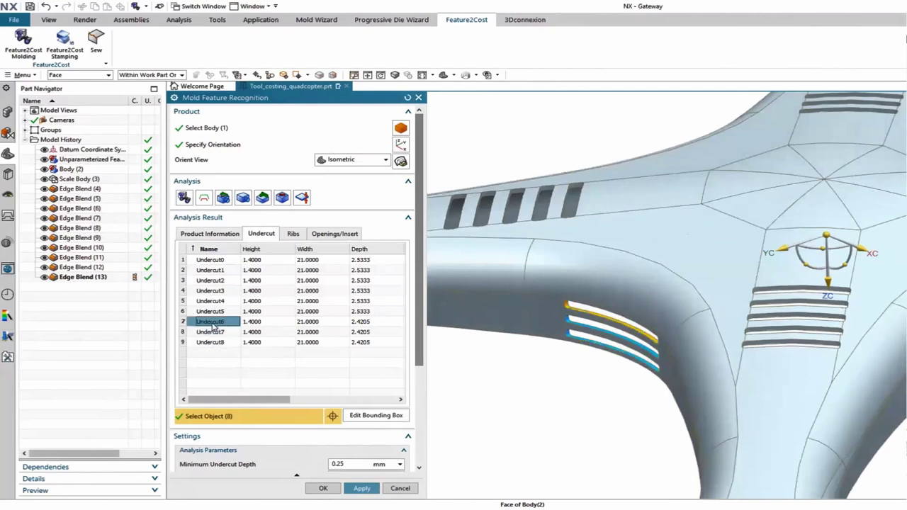
Examine the rib and opening/insert analysis results and inspect the colored opening faces on the quadcopter's underside
{"action": "left_click", "coordinate": [297, 238]}
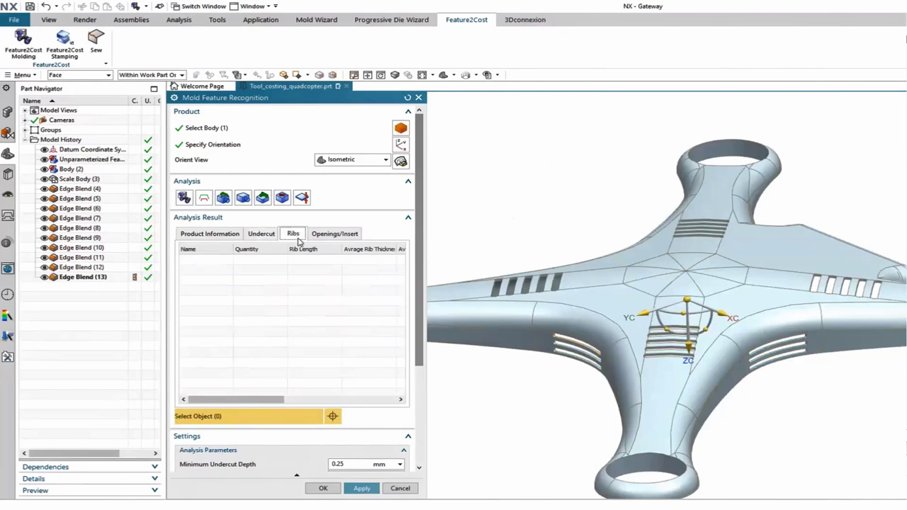
{"action": "left_click", "coordinate": [323, 237]}
{"action": "middle_click_drag", "start_coordinate": [651, 373], "coordinate": [563, 280]}
{"action": "scroll", "coordinate": [567, 273], "scroll_direction": "up", "scroll_amount": 3}
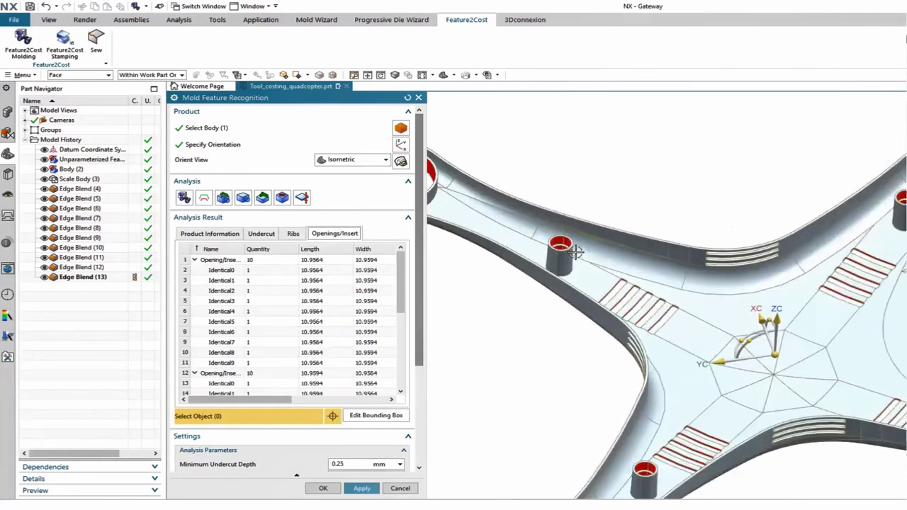
{"action": "scroll", "coordinate": [578, 258], "scroll_direction": "down", "scroll_amount": 4}
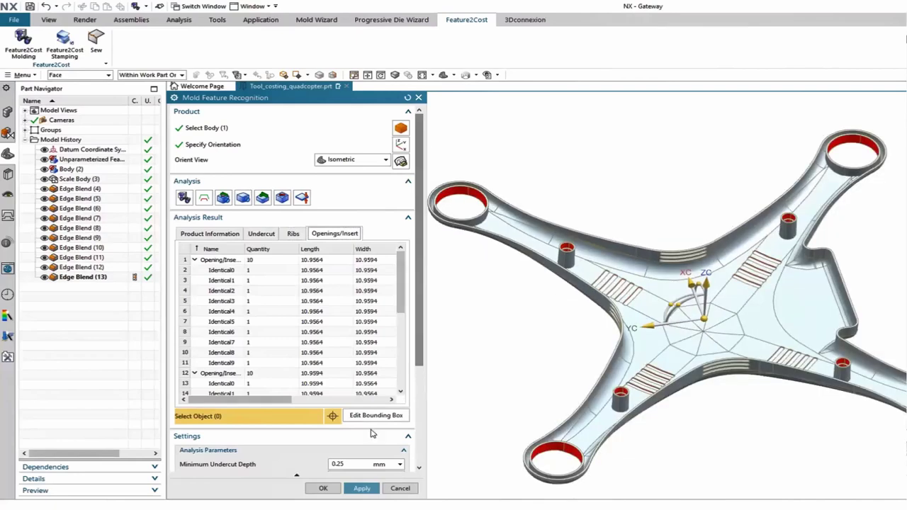
Apply the feature recognition with part saving and data export enabled, and switch back to Teamcenter Product Cost Management
{"action": "scroll", "coordinate": [418, 323], "scroll_direction": "down", "scroll_amount": 3}
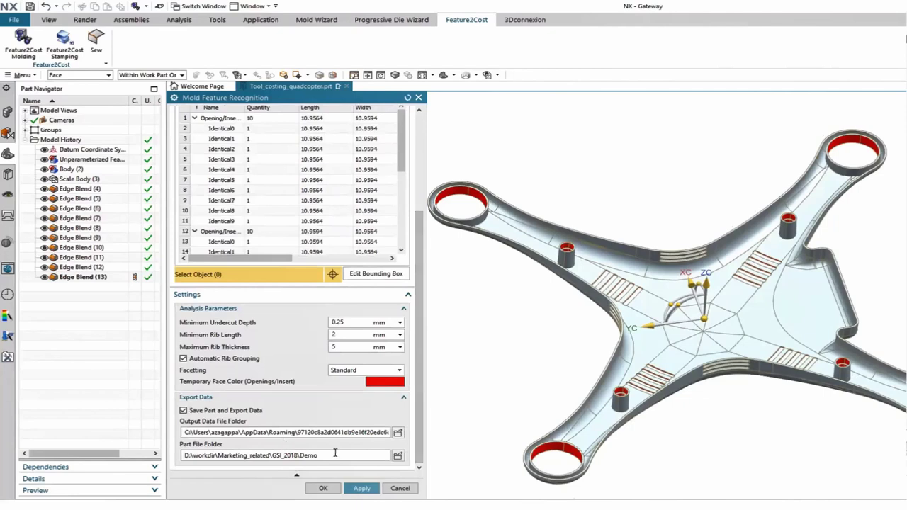
{"action": "left_click", "coordinate": [354, 491]}
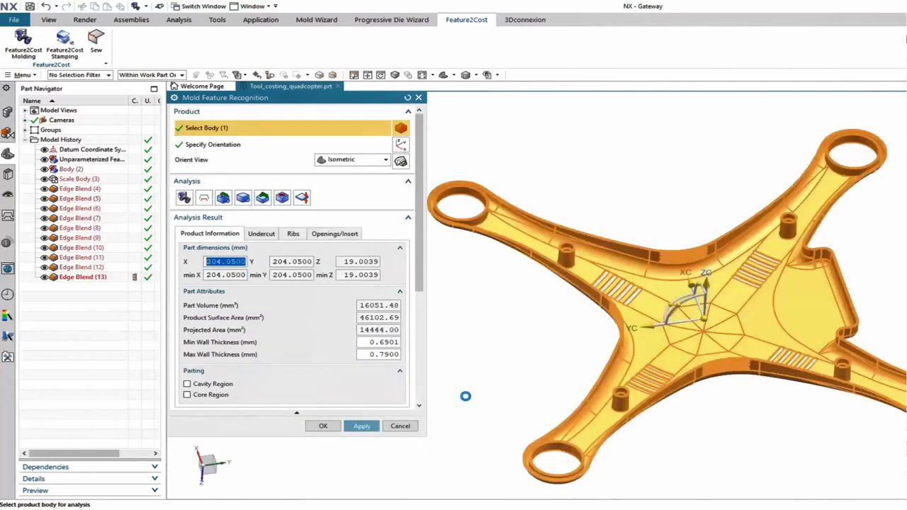
{"action": "left_click", "coordinate": [624, 508]}
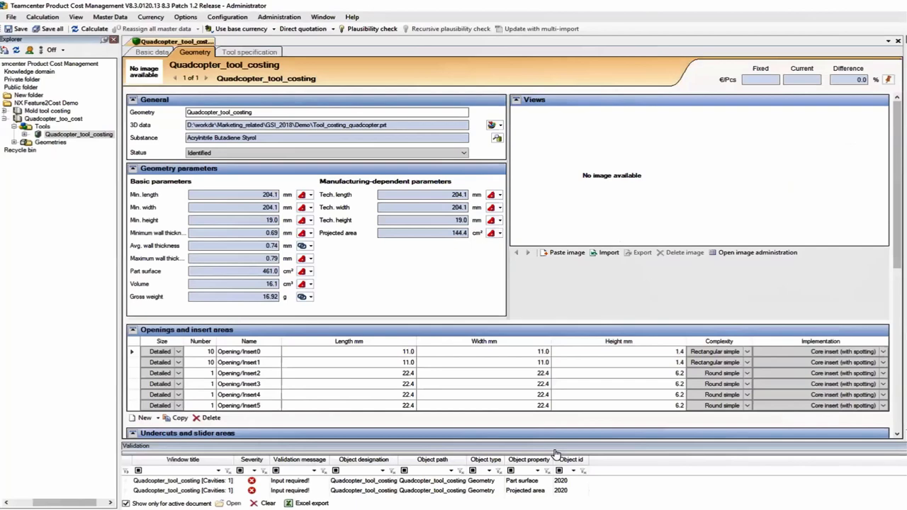
Examine the imported geometry parameters, openings and insert areas, and undercuts and slider areas of Quadcopter_tool_costing
{"action": "scroll", "coordinate": [333, 369], "scroll_direction": "down", "scroll_amount": 5}
{"action": "scroll", "coordinate": [331, 370], "scroll_direction": "up", "scroll_amount": 5}
{"action": "scroll", "coordinate": [324, 366], "scroll_direction": "down", "scroll_amount": 1}
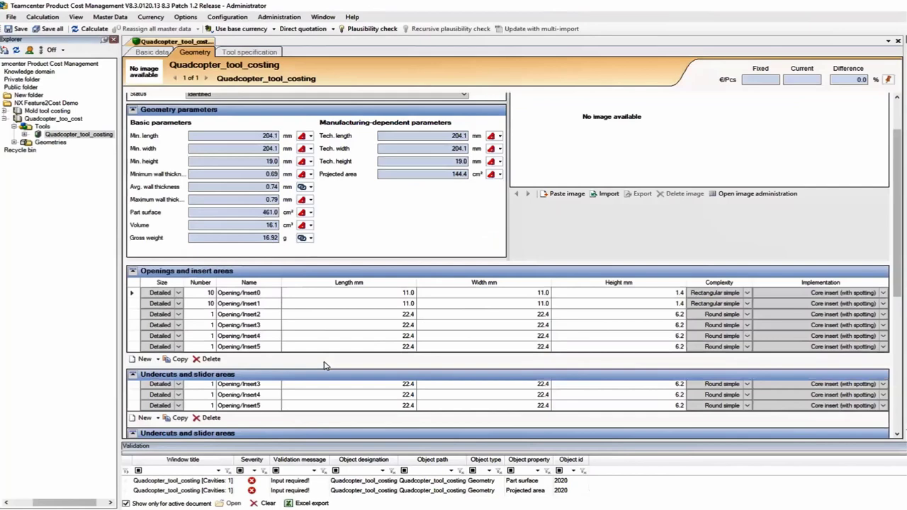
{"action": "scroll", "coordinate": [324, 366], "scroll_direction": "down", "scroll_amount": 1}
{"action": "scroll", "coordinate": [324, 365], "scroll_direction": "up", "scroll_amount": 2}
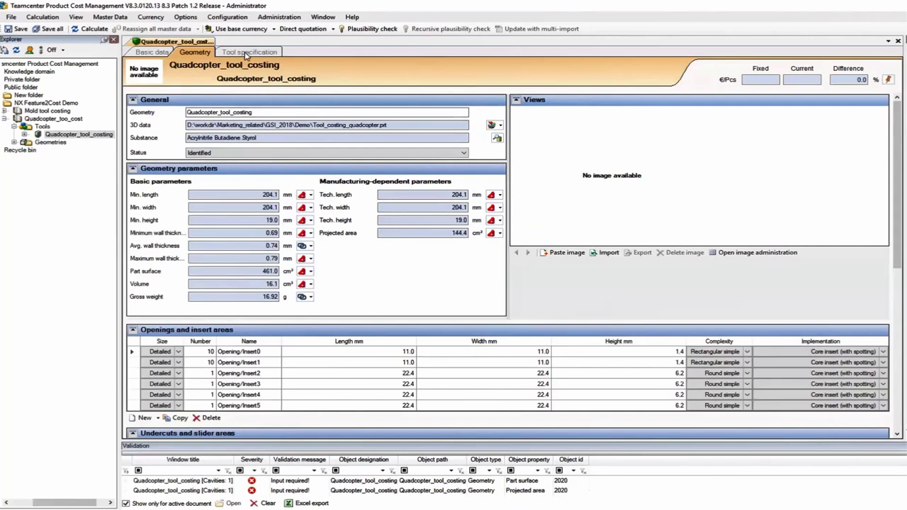
Assign the plant PCC-001 - Germany average as the tool-shop site in the tool specification
{"action": "left_click", "coordinate": [248, 52]}
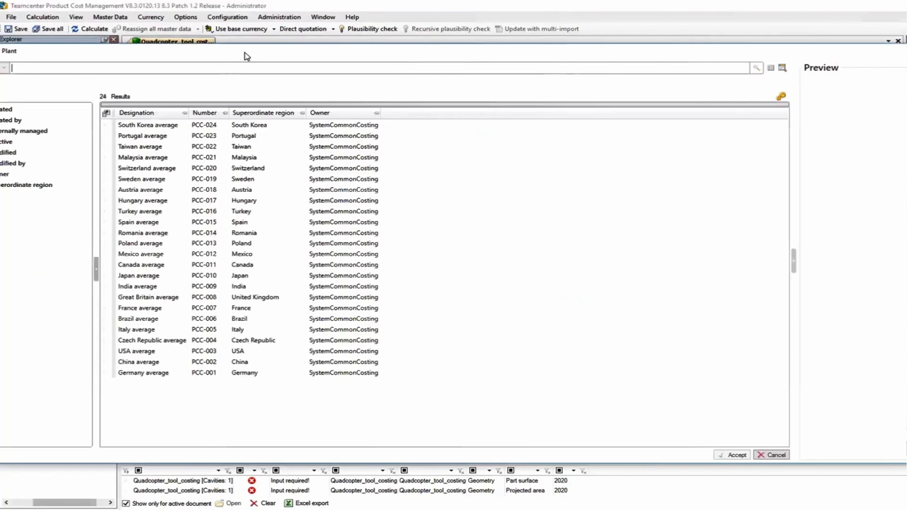
{"action": "left_click", "coordinate": [282, 370]}
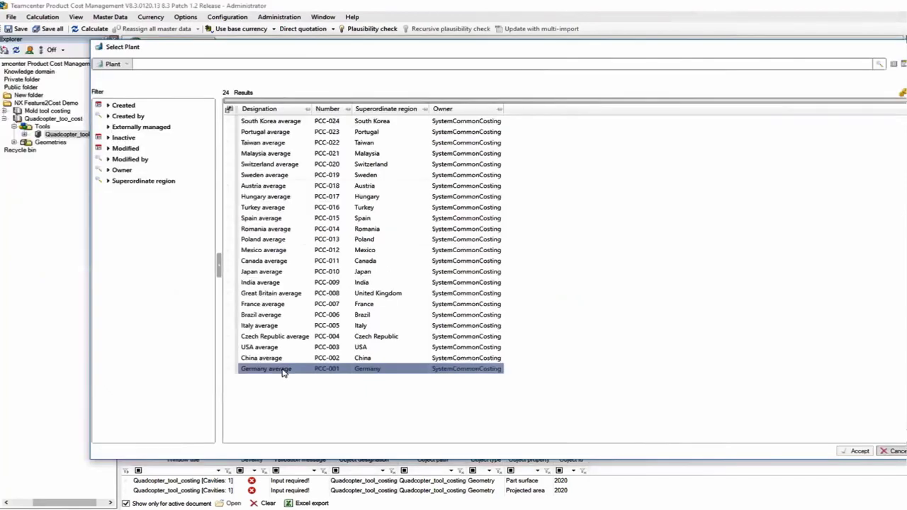
{"action": "double_click", "coordinate": [282, 370]}
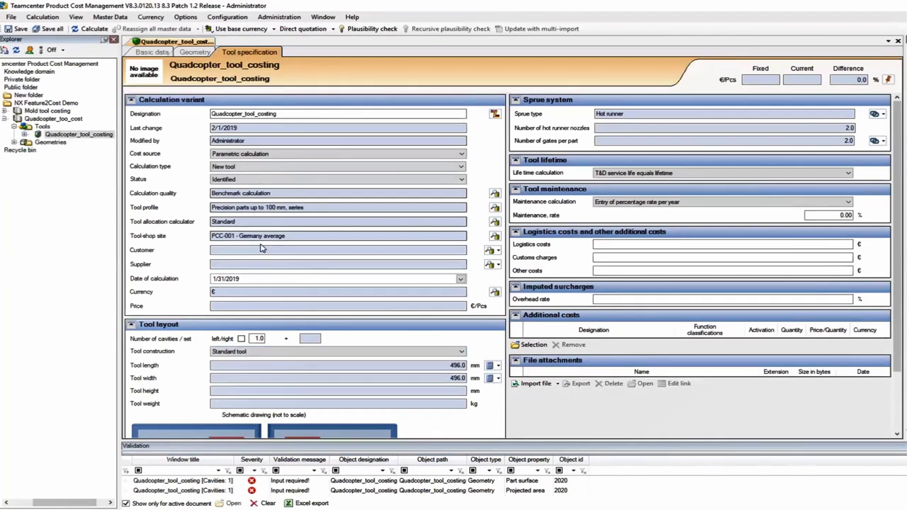
Return to the geometry data, calculate the quadcopter tool cost and fix the current price as the comparison value
{"action": "key", "text": "ctrl+shift+Tab"}
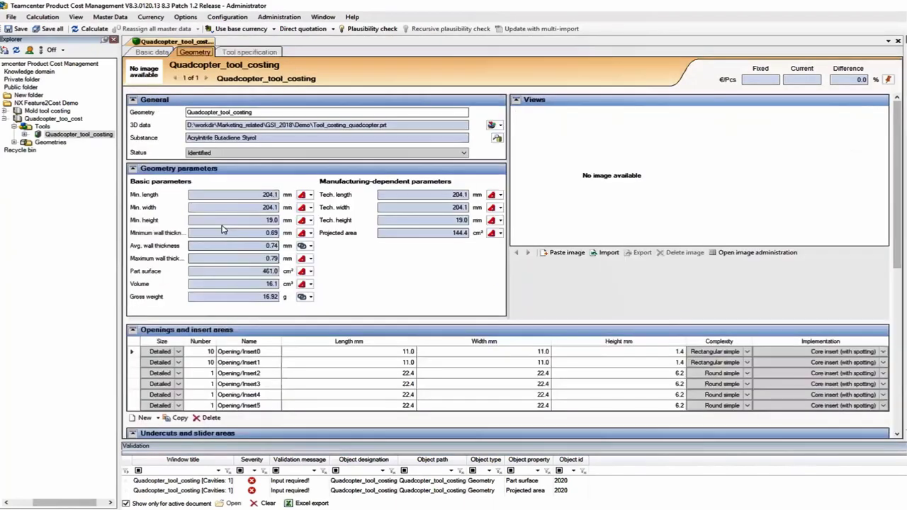
{"action": "left_click", "coordinate": [104, 33]}
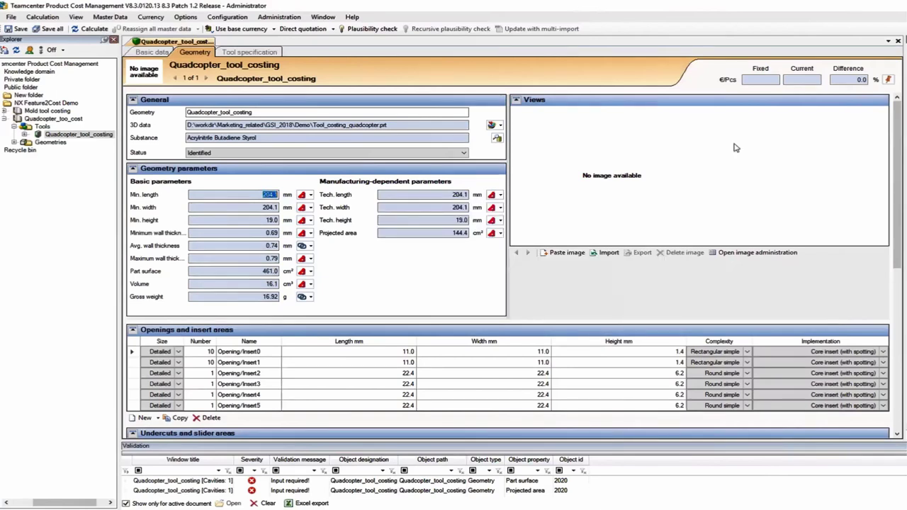
{"action": "left_click", "coordinate": [807, 81]}
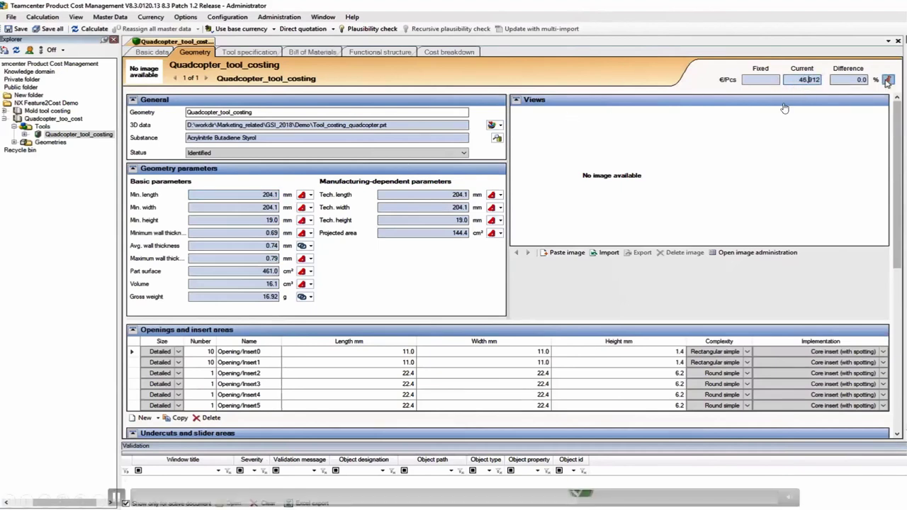
Switch to NX, delete the records Undercut5 to Undercut8 from the recognized undercuts and apply the mold feature recognition
{"action": "key", "text": "Return"}
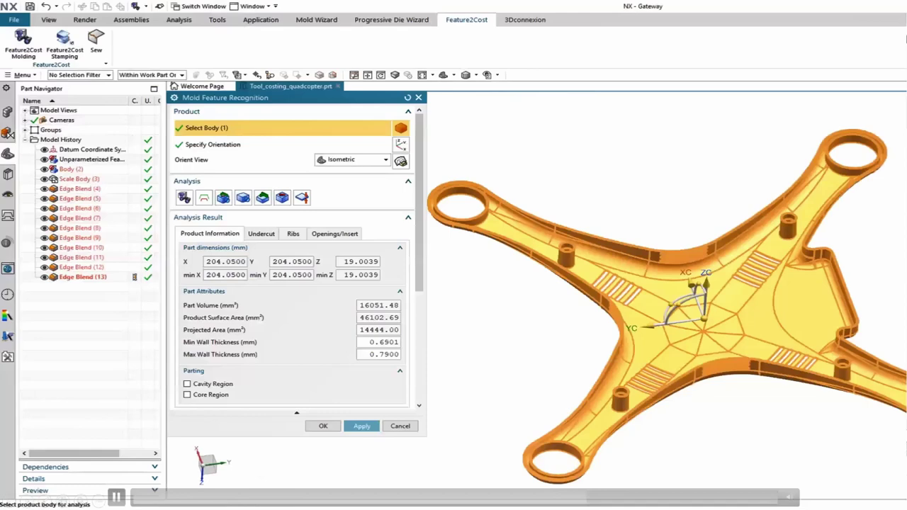
{"action": "left_click", "coordinate": [260, 234]}
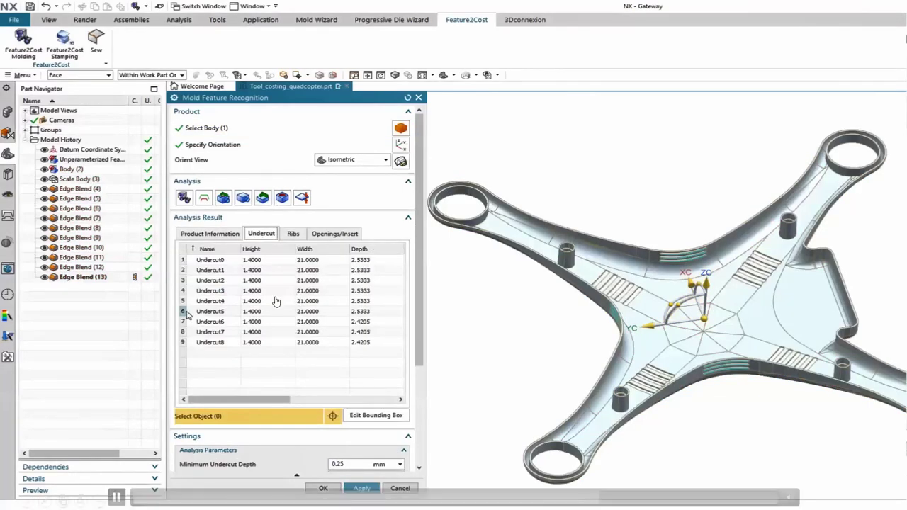
{"action": "left_click_drag", "start_coordinate": [187, 312], "coordinate": [183, 343]}
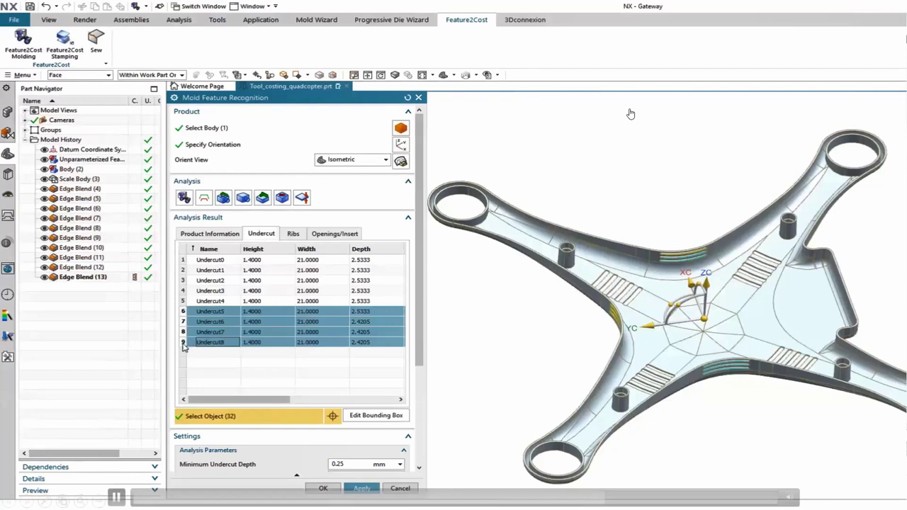
{"action": "right_click", "coordinate": [183, 346]}
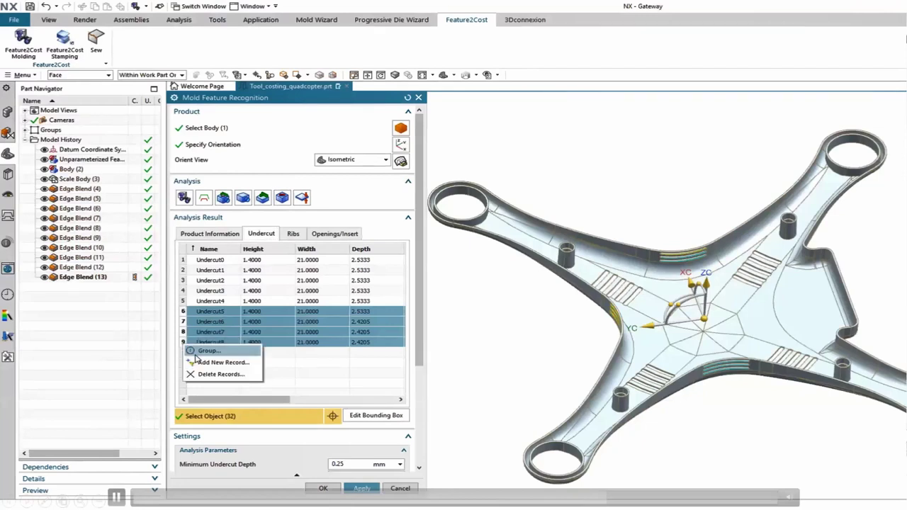
{"action": "left_click", "coordinate": [197, 352]}
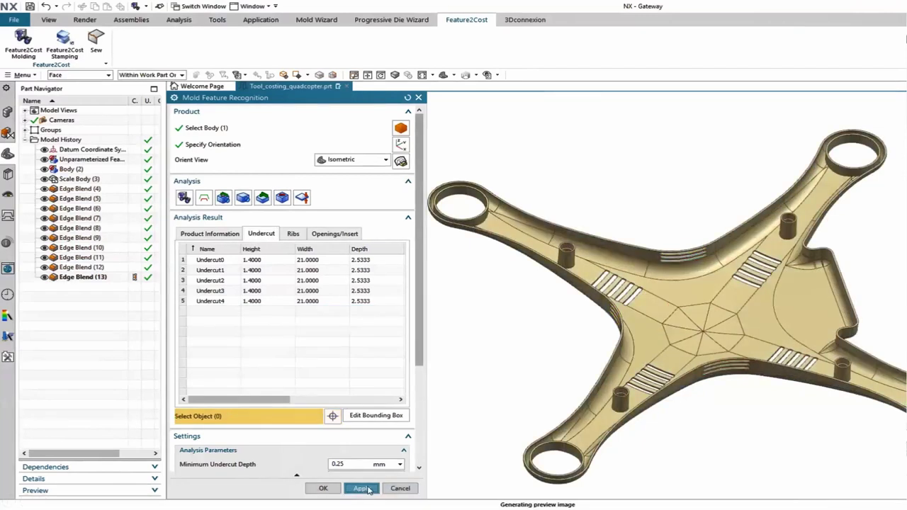
Switch back to Teamcenter Product Cost Management, import the feature recognition changes into the Quadcopter_tool_costing geometry and recalculate the tool cost
{"action": "mouse_move", "coordinate": [597, 508]}
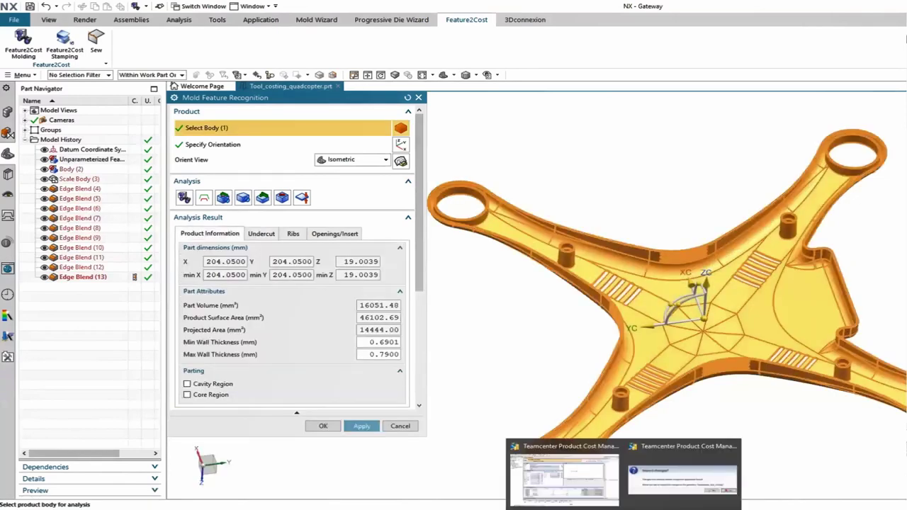
{"action": "left_click", "coordinate": [662, 486]}
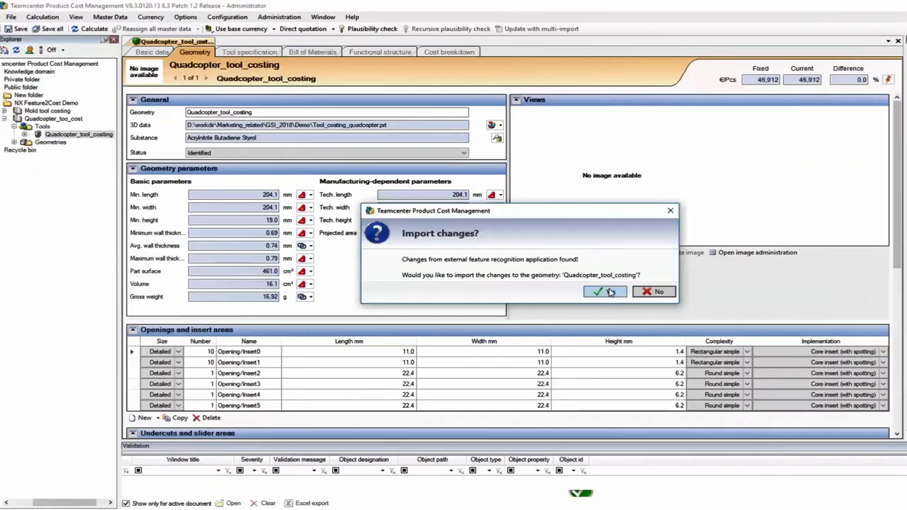
{"action": "left_click", "coordinate": [610, 292]}
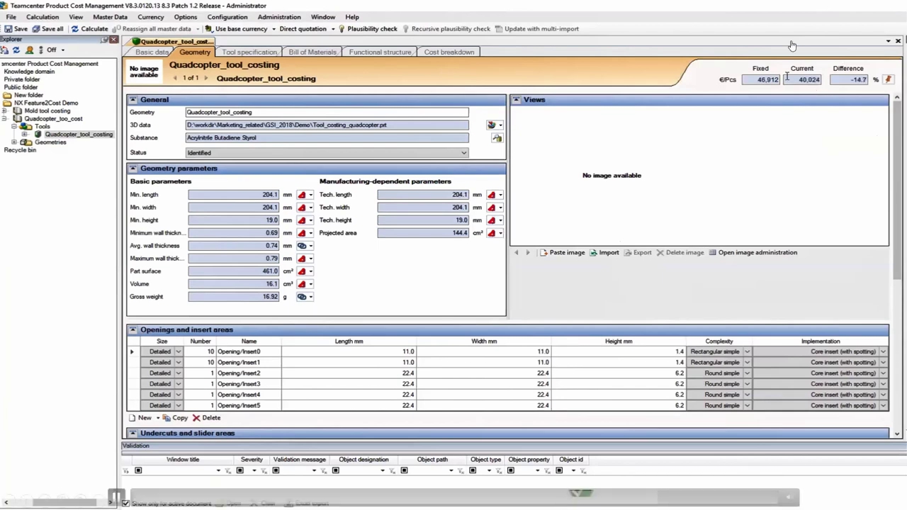
{"action": "double_click", "coordinate": [786, 76]}
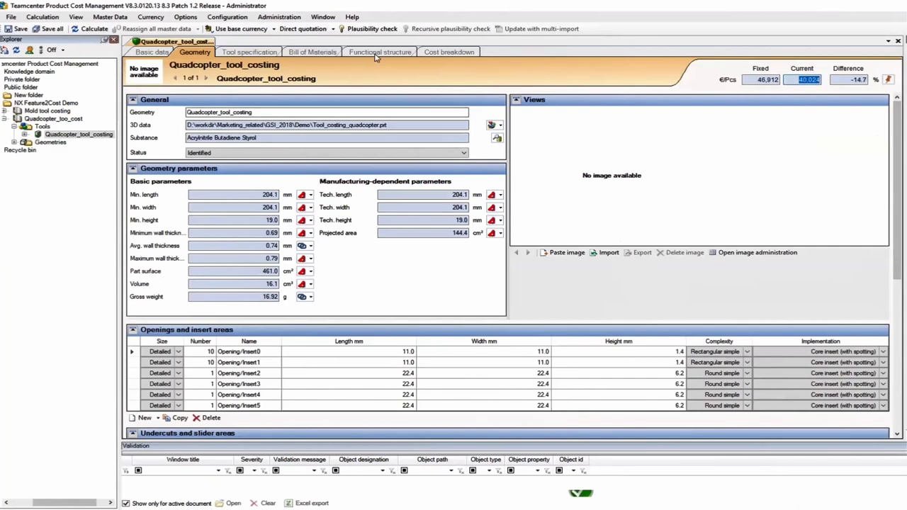
Review the tool specification and the bill of materials, expanding the die cavity and basic functional units
{"action": "left_click", "coordinate": [260, 54]}
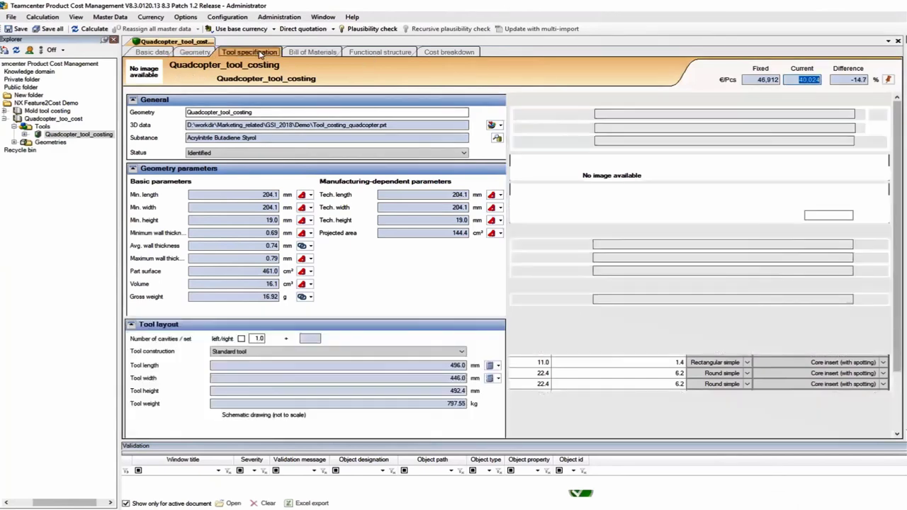
{"action": "left_click", "coordinate": [321, 57]}
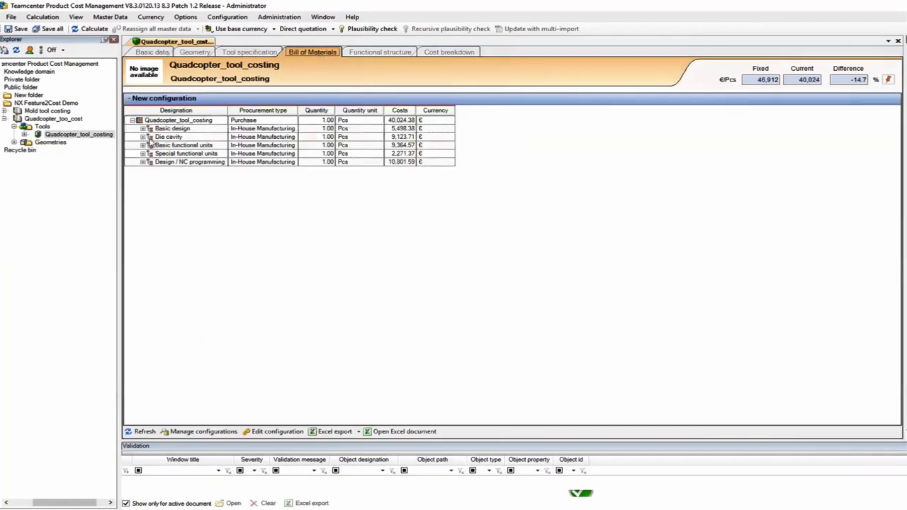
{"action": "left_click", "coordinate": [142, 137]}
{"action": "left_click", "coordinate": [142, 170]}
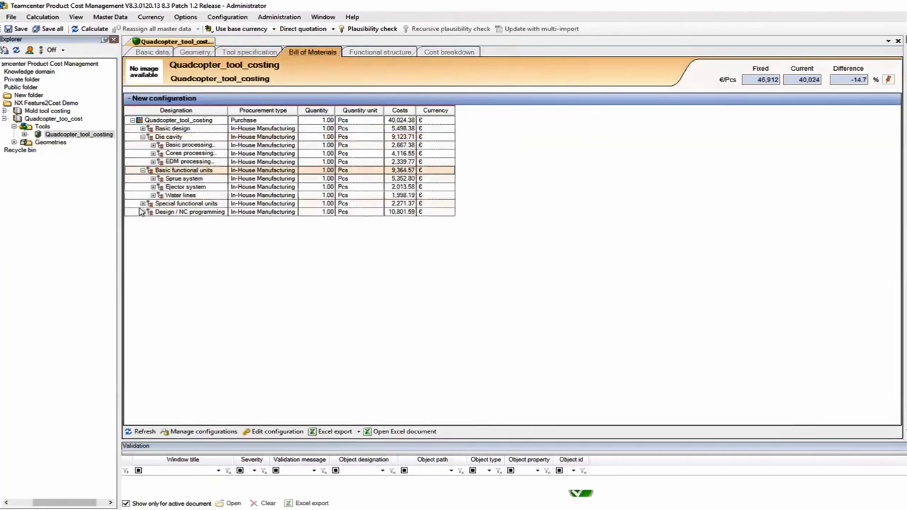
Examine the functional structure of the tool costs, expanding the die cavity, core features and special features
{"action": "left_click", "coordinate": [380, 52]}
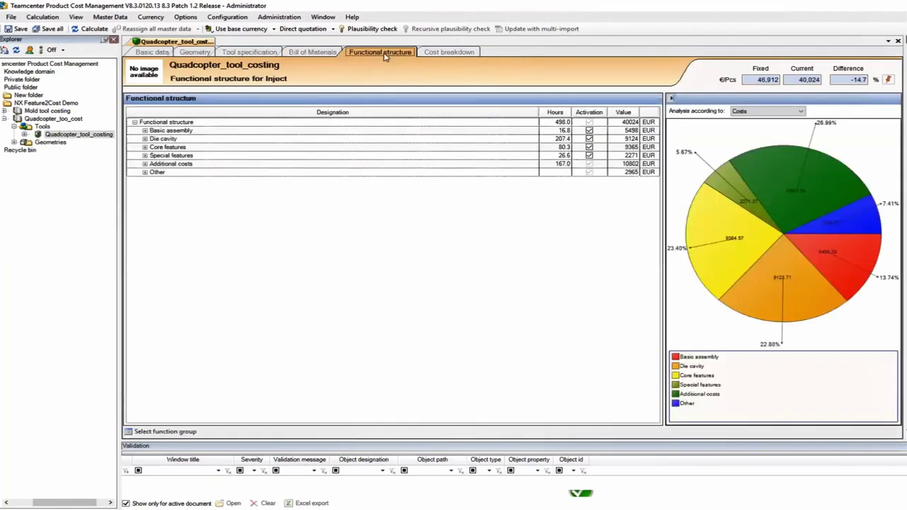
{"action": "left_click", "coordinate": [145, 139]}
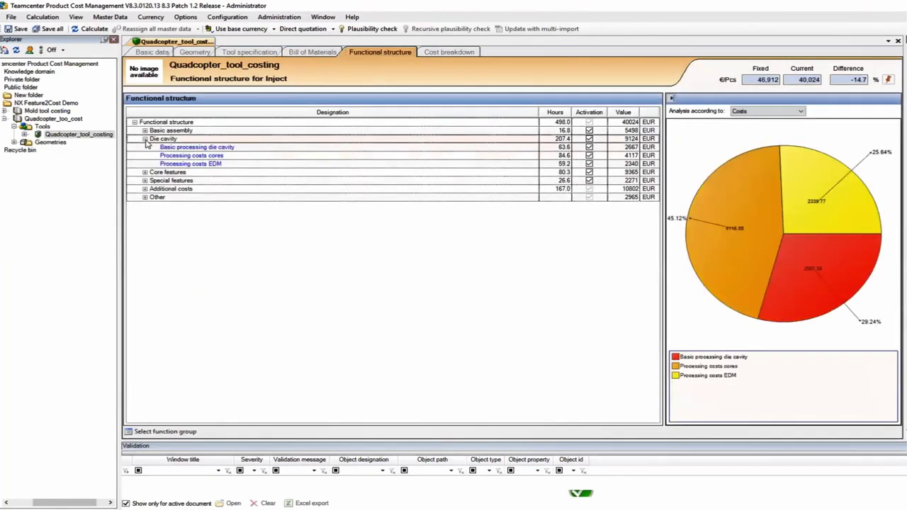
{"action": "left_click", "coordinate": [144, 172]}
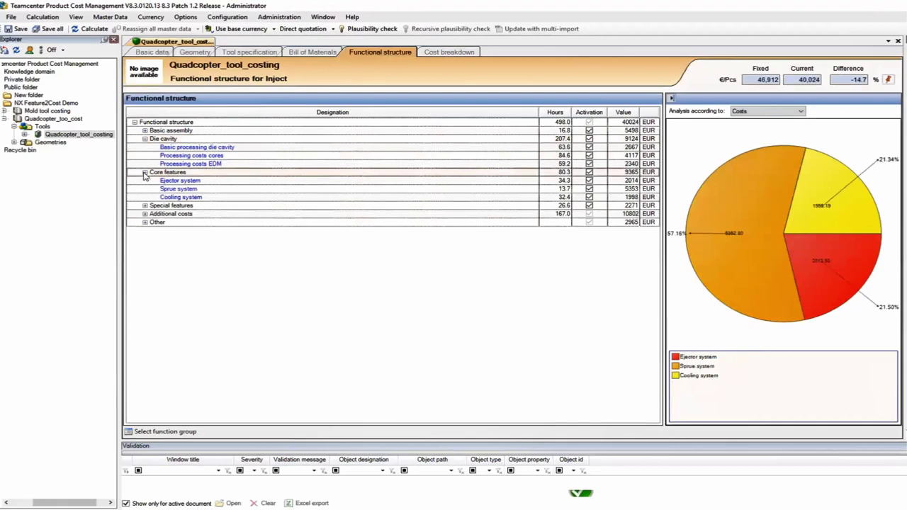
{"action": "left_click", "coordinate": [145, 205]}
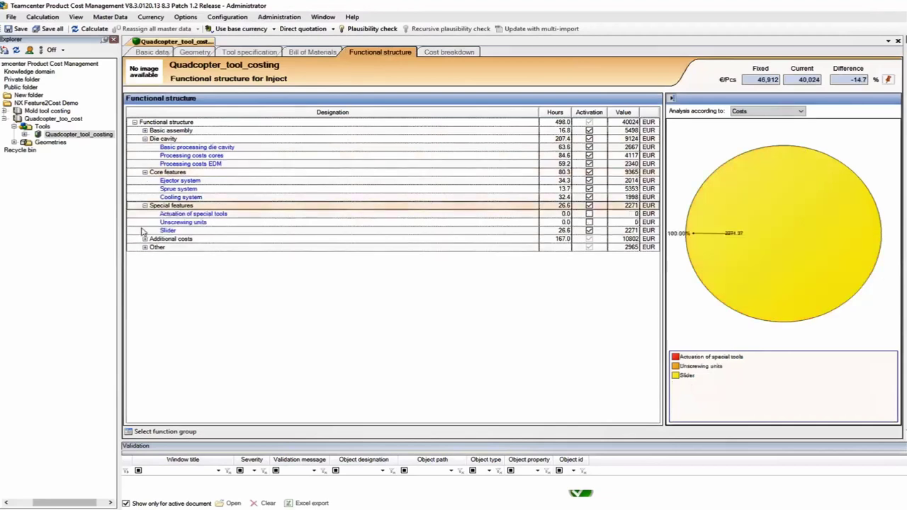
Examine the cost breakdown, expanding the raw materials under material and the machining operations under the primary shaping processes
{"action": "left_click", "coordinate": [448, 52]}
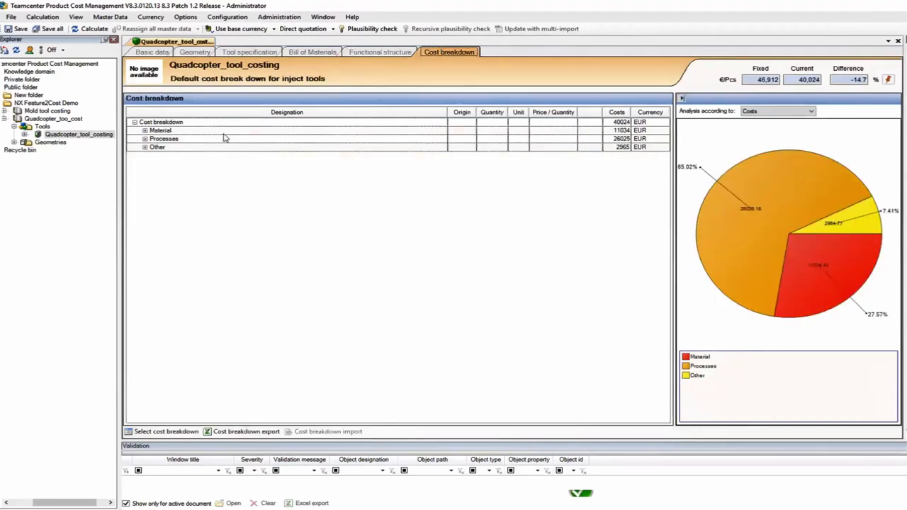
{"action": "left_click", "coordinate": [144, 131]}
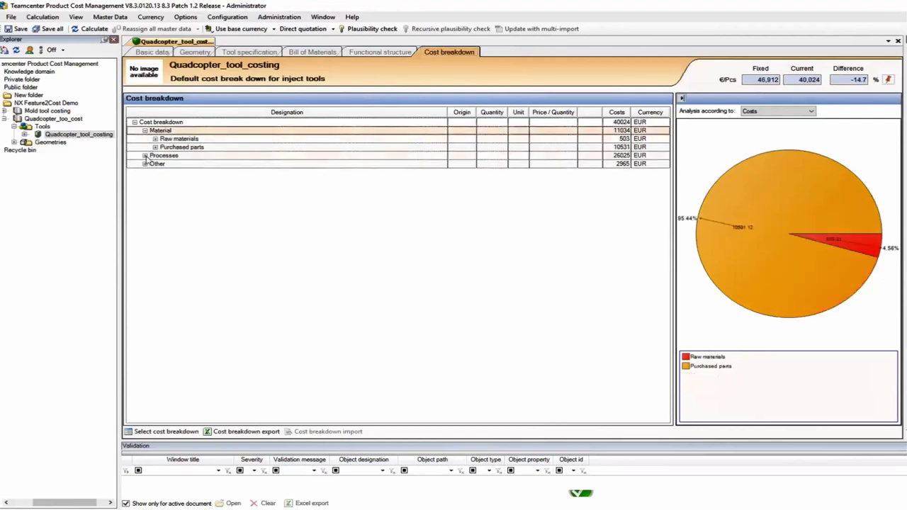
{"action": "left_click", "coordinate": [144, 155]}
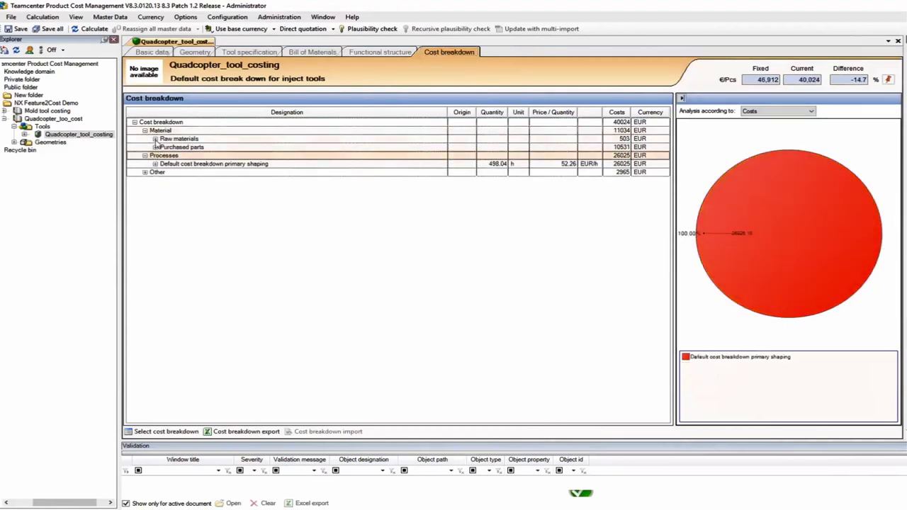
{"action": "left_click", "coordinate": [155, 139]}
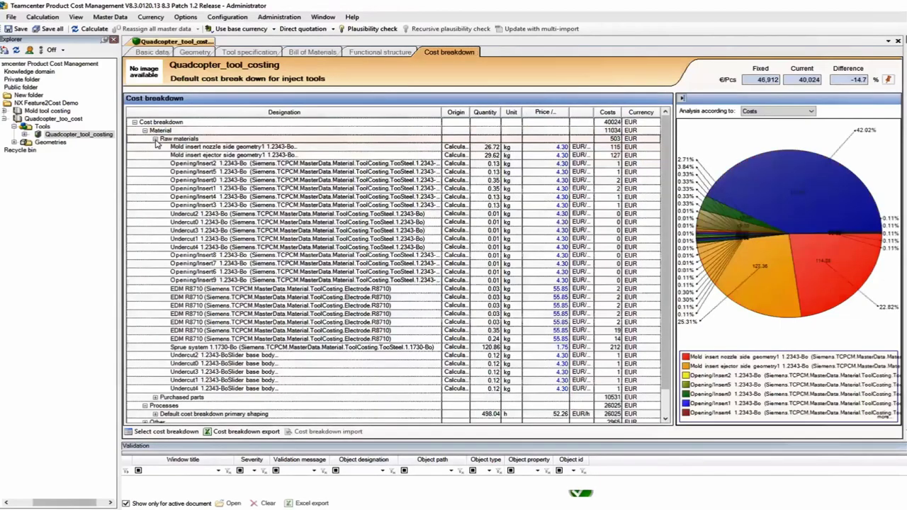
{"action": "scroll", "coordinate": [182, 383], "scroll_direction": "down", "scroll_amount": 1}
{"action": "left_click", "coordinate": [183, 387]}
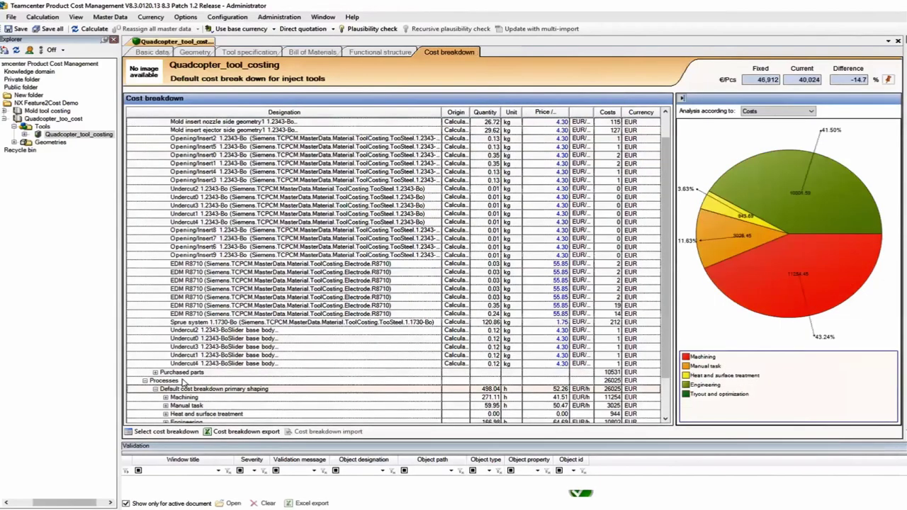
{"action": "left_click", "coordinate": [183, 396]}
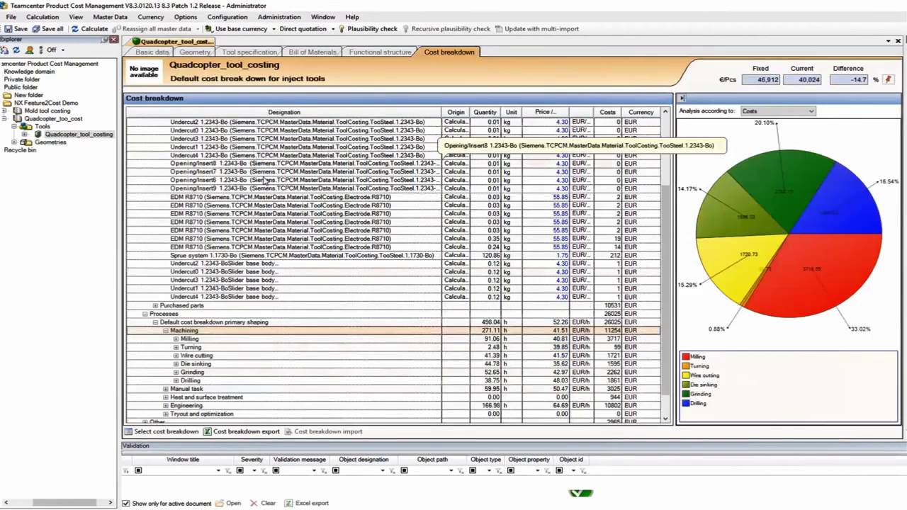
{"action": "scroll", "coordinate": [276, 200], "scroll_direction": "up", "scroll_amount": 1}
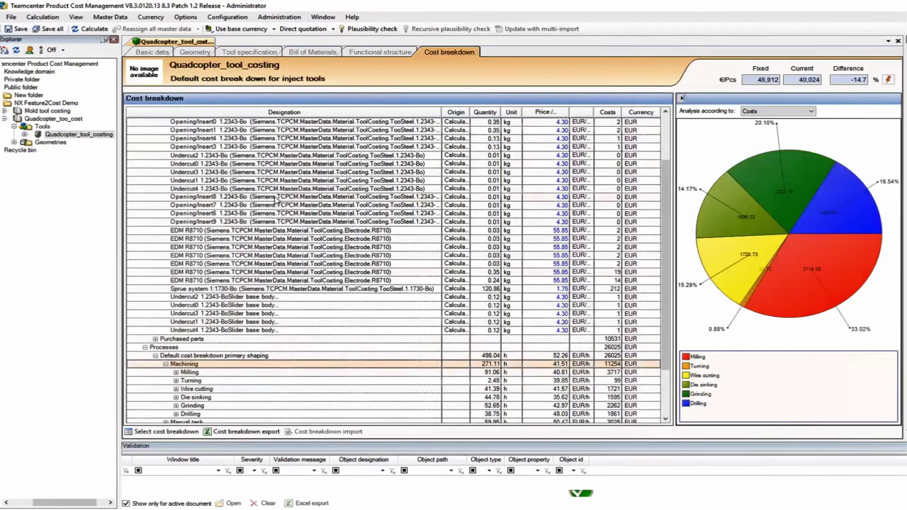
{"action": "scroll", "coordinate": [276, 200], "scroll_direction": "up", "scroll_amount": 2}
Switch to the exported tool costing sheet in Excel and inspect the sprue system and slider quantities in the material costs
{"action": "left_click", "coordinate": [318, 122]}
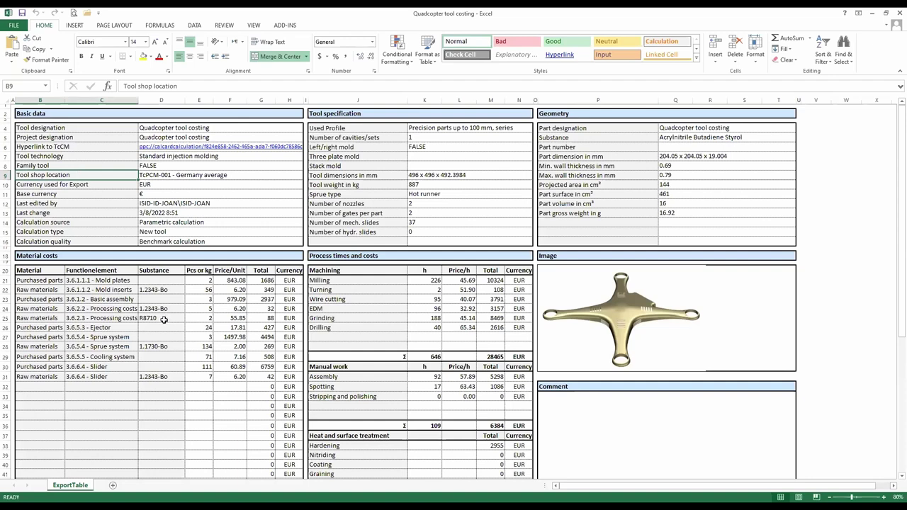
{"action": "scroll", "coordinate": [164, 320], "scroll_direction": "down", "scroll_amount": 2}
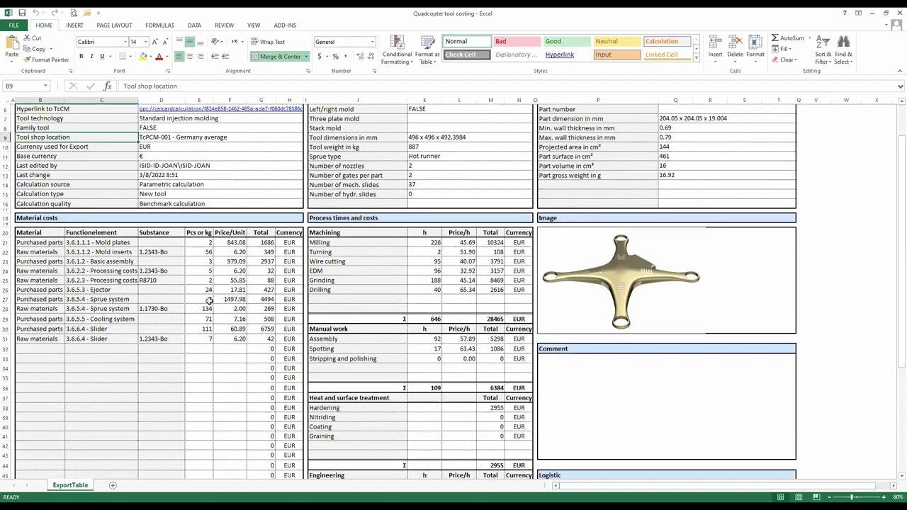
{"action": "left_click", "coordinate": [209, 299]}
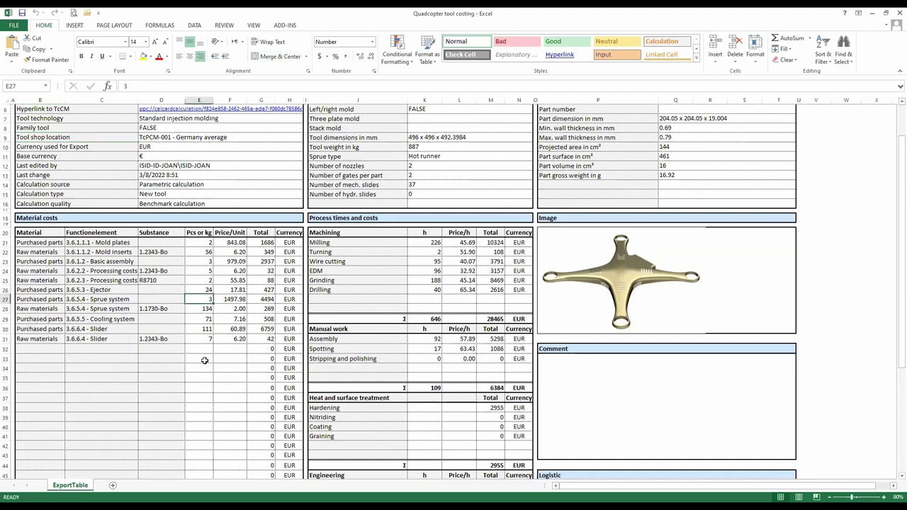
{"action": "left_click", "coordinate": [210, 338]}
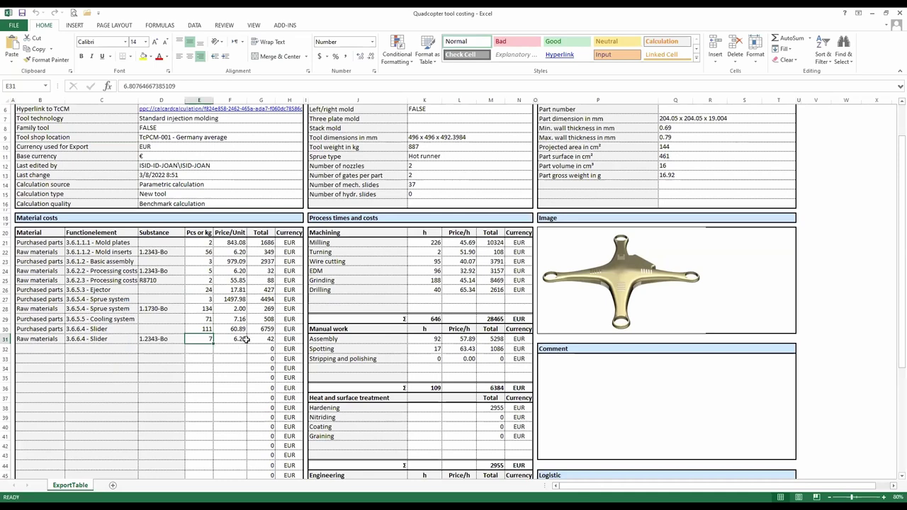
Set the mold inserts' raw material quantity to 60 in the material costs and check the row's total formula
{"action": "left_click", "coordinate": [206, 252]}
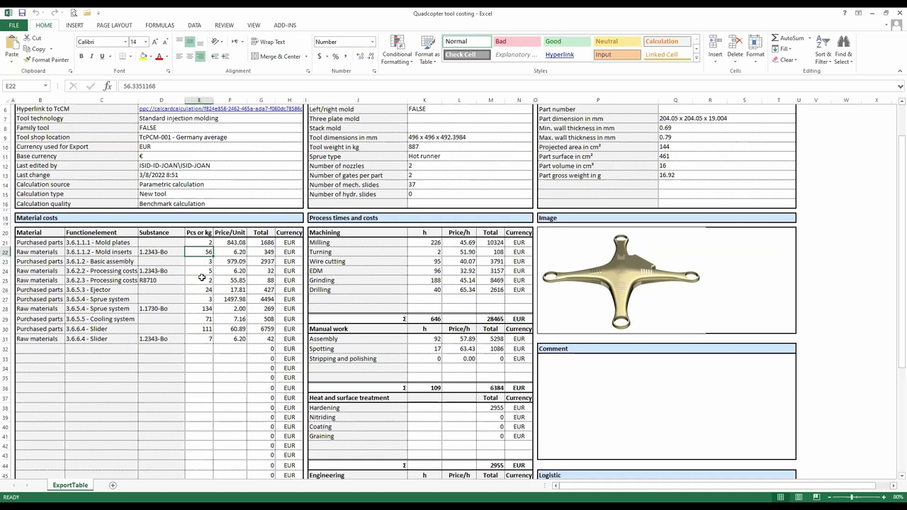
{"action": "type", "text": "60"}
{"action": "key", "text": "Return"}
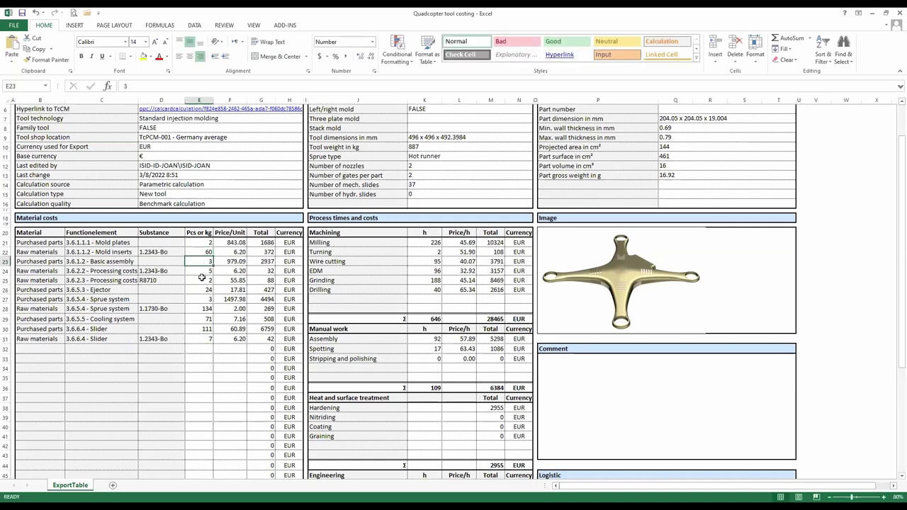
{"action": "left_click", "coordinate": [267, 252]}
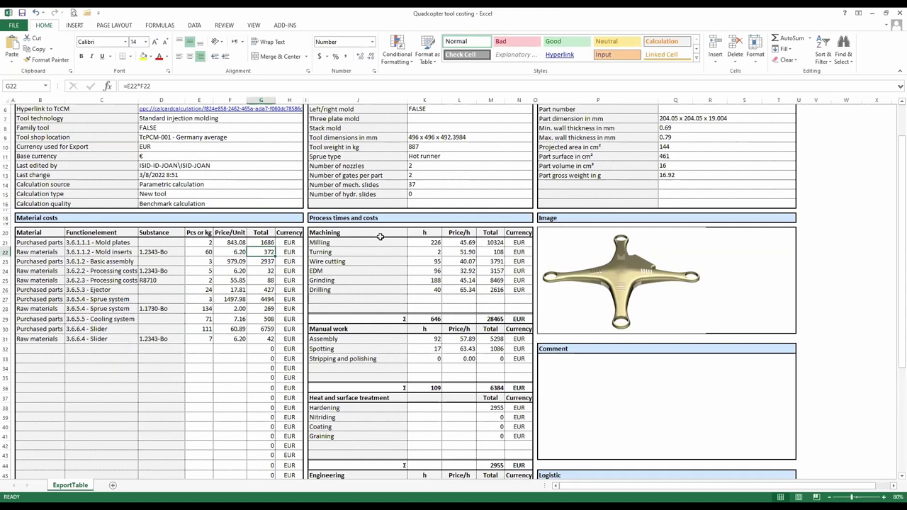
Set the milling time to 200 hours in the machining costs and review the process times and costs
{"action": "left_click", "coordinate": [423, 261]}
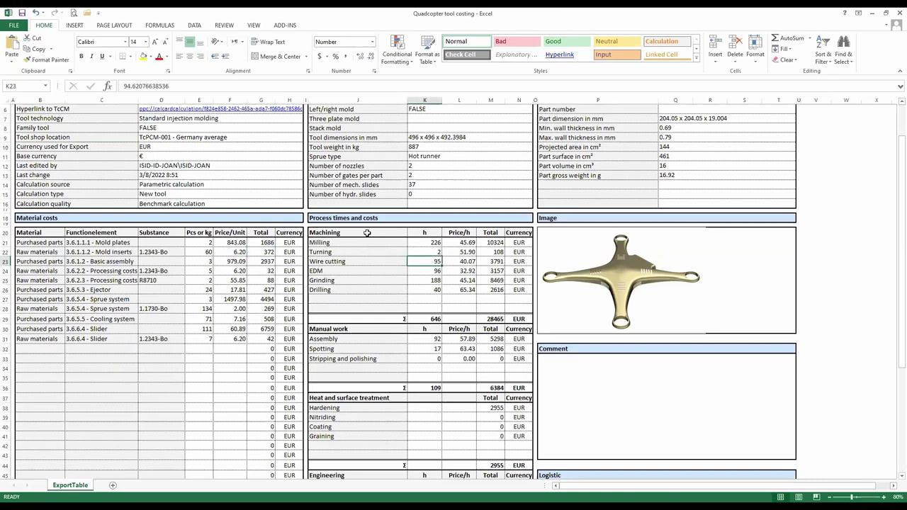
{"action": "left_click", "coordinate": [428, 243]}
{"action": "type", "text": "200"}
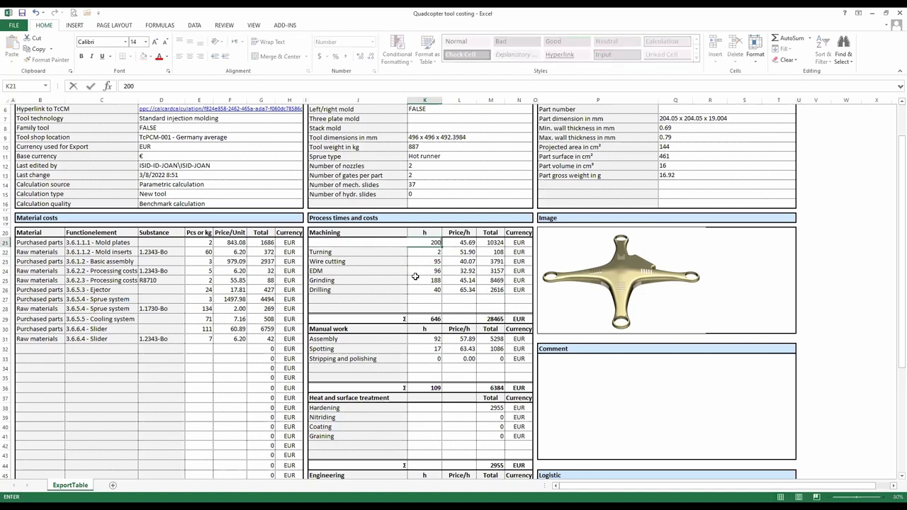
{"action": "key", "text": "Return"}
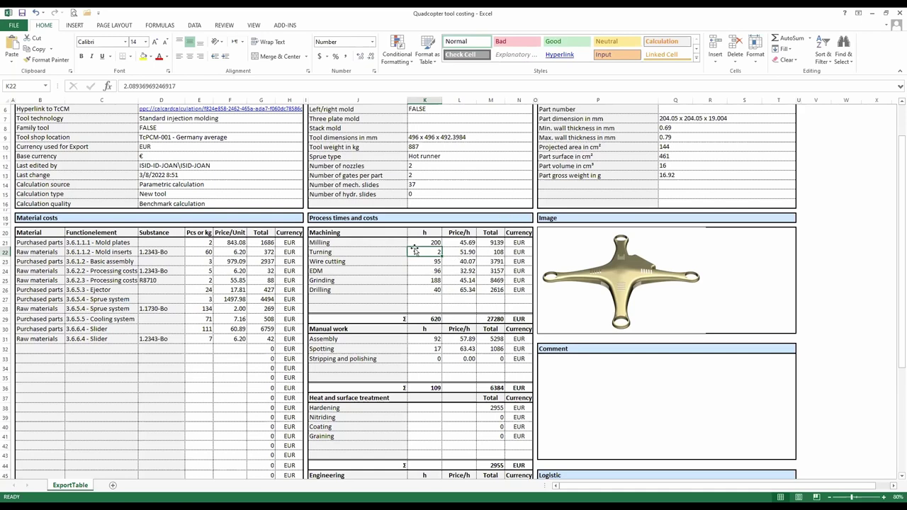
{"action": "scroll", "coordinate": [444, 297], "scroll_direction": "down", "scroll_amount": 1}
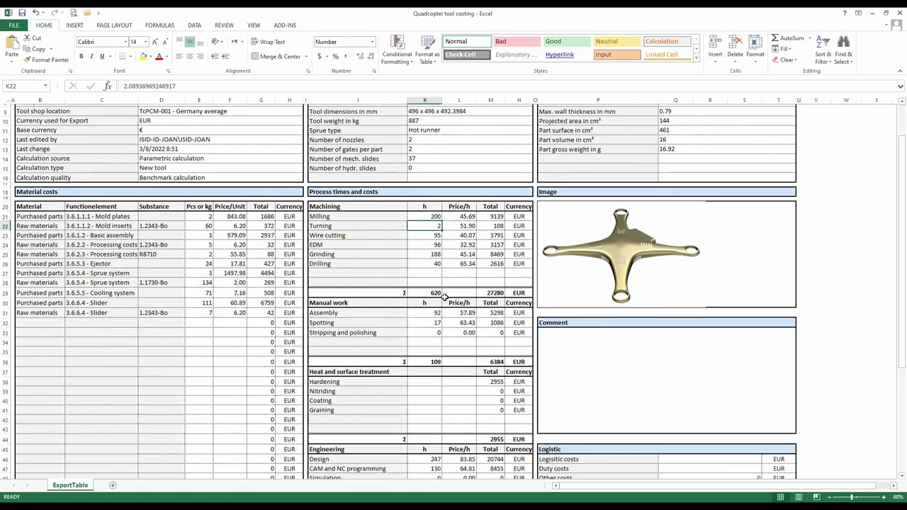
{"action": "scroll", "coordinate": [482, 111], "scroll_direction": "down", "scroll_amount": 1}
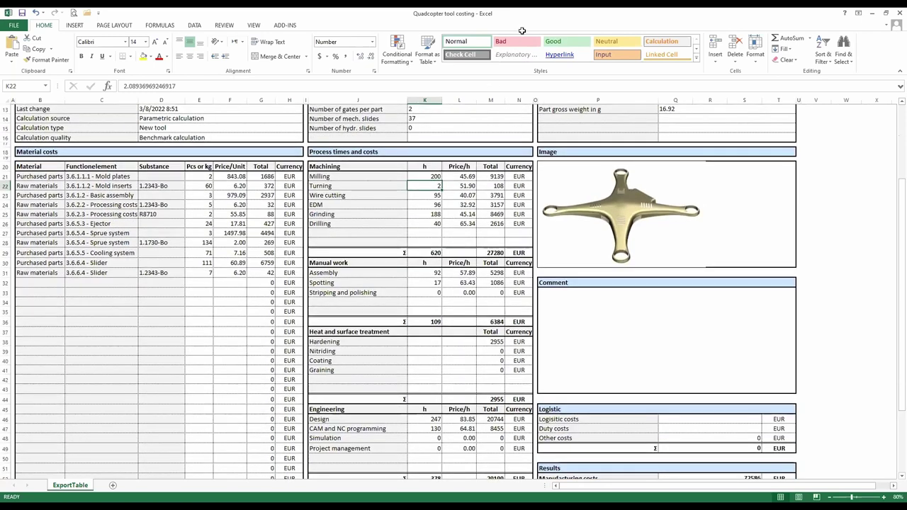